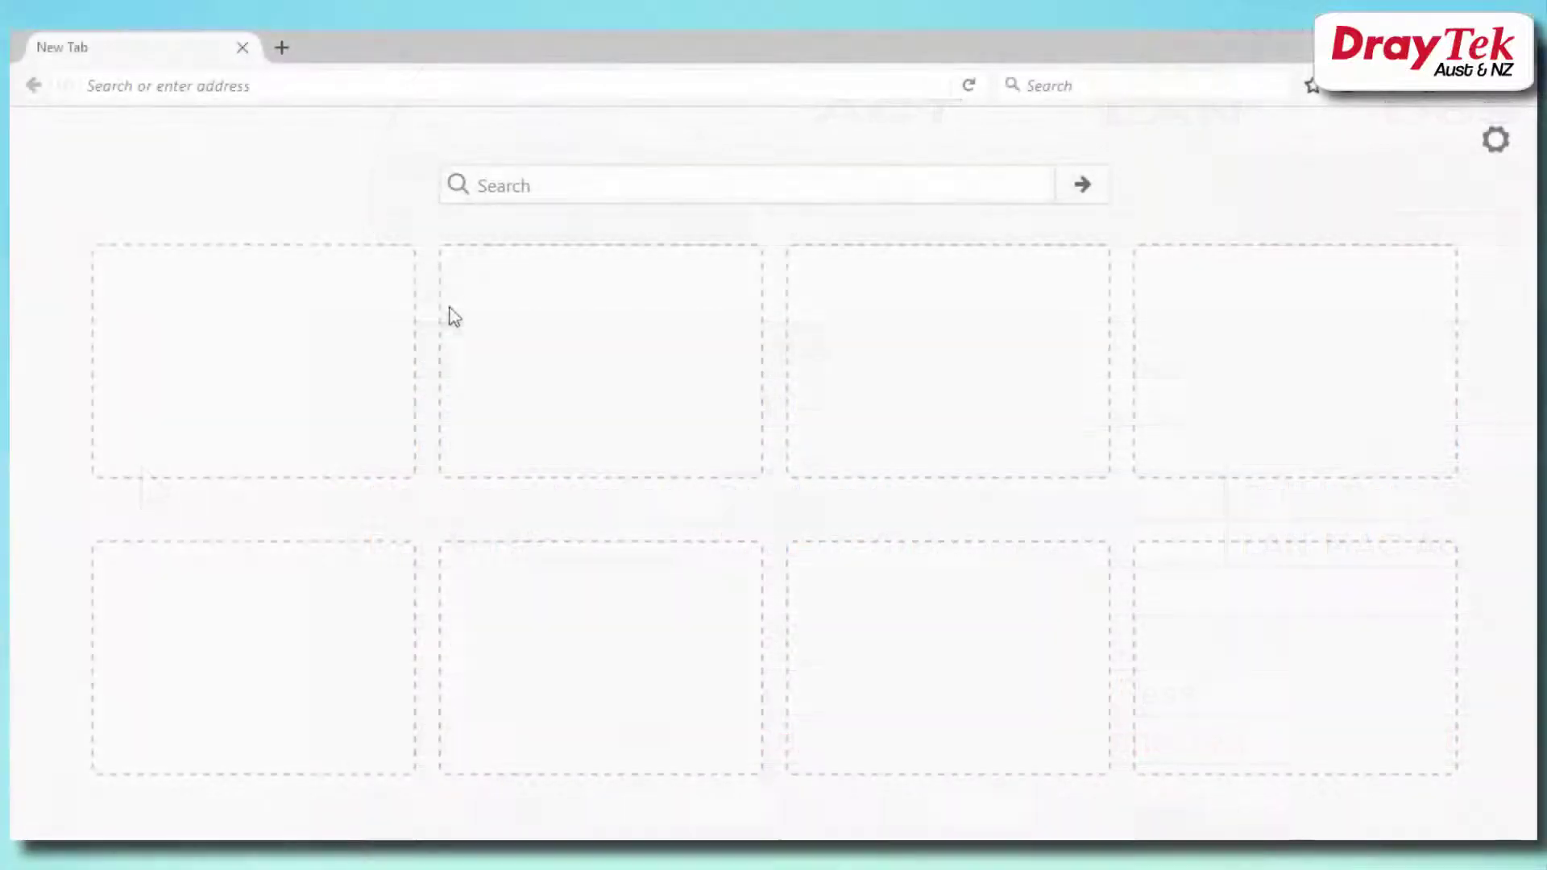
pyautogui.click(230, 94)
pyautogui.write('www.draytek.com.au')
pyautogui.press('Return')
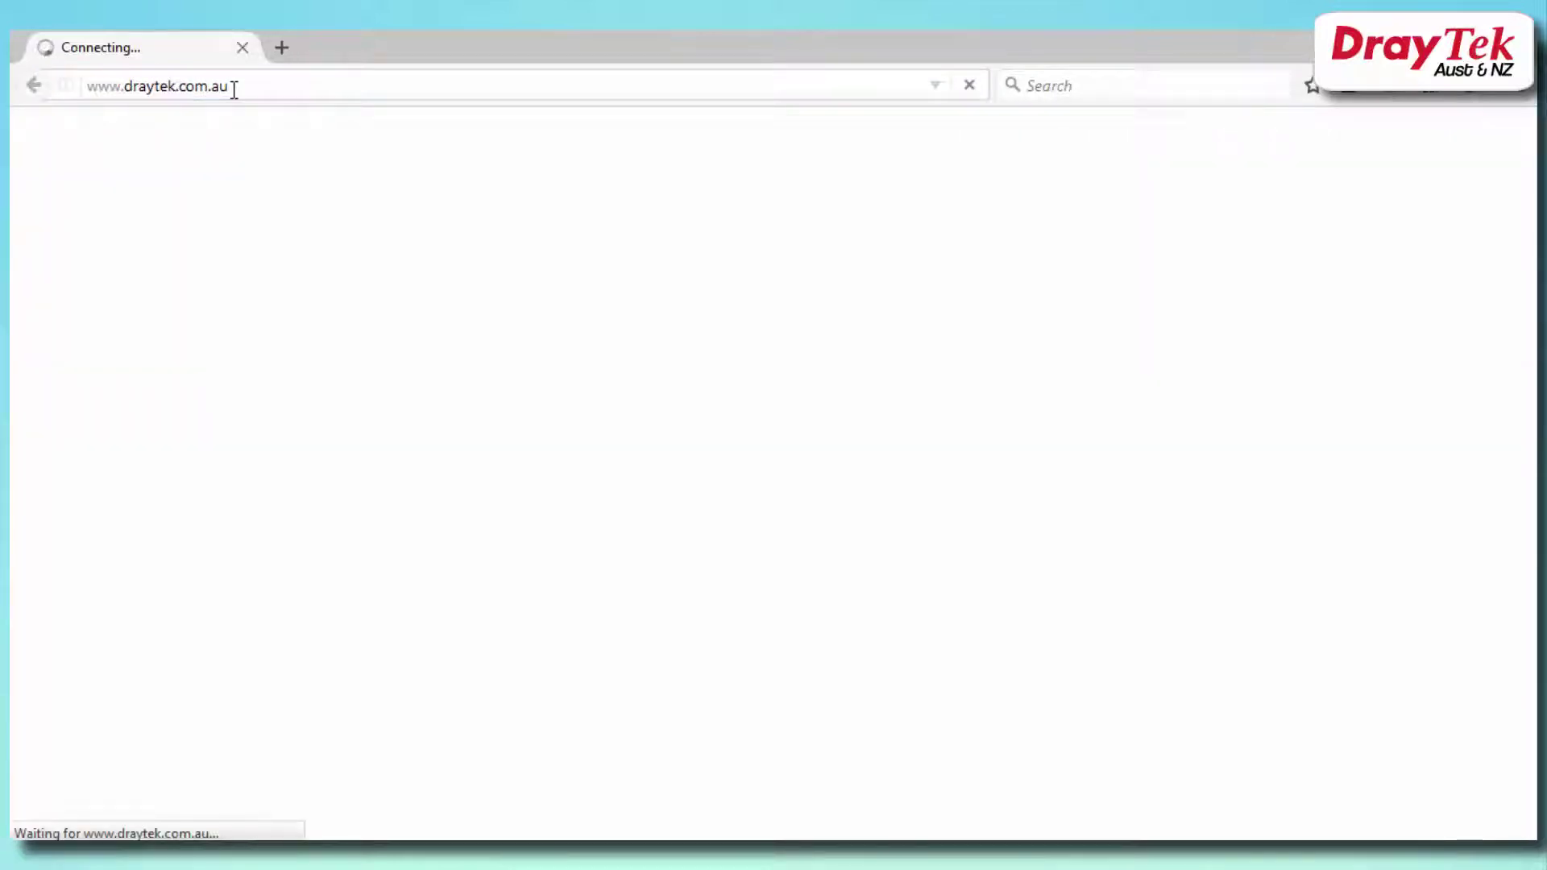
pyautogui.moveTo(757, 228)
pyautogui.click(858, 580)
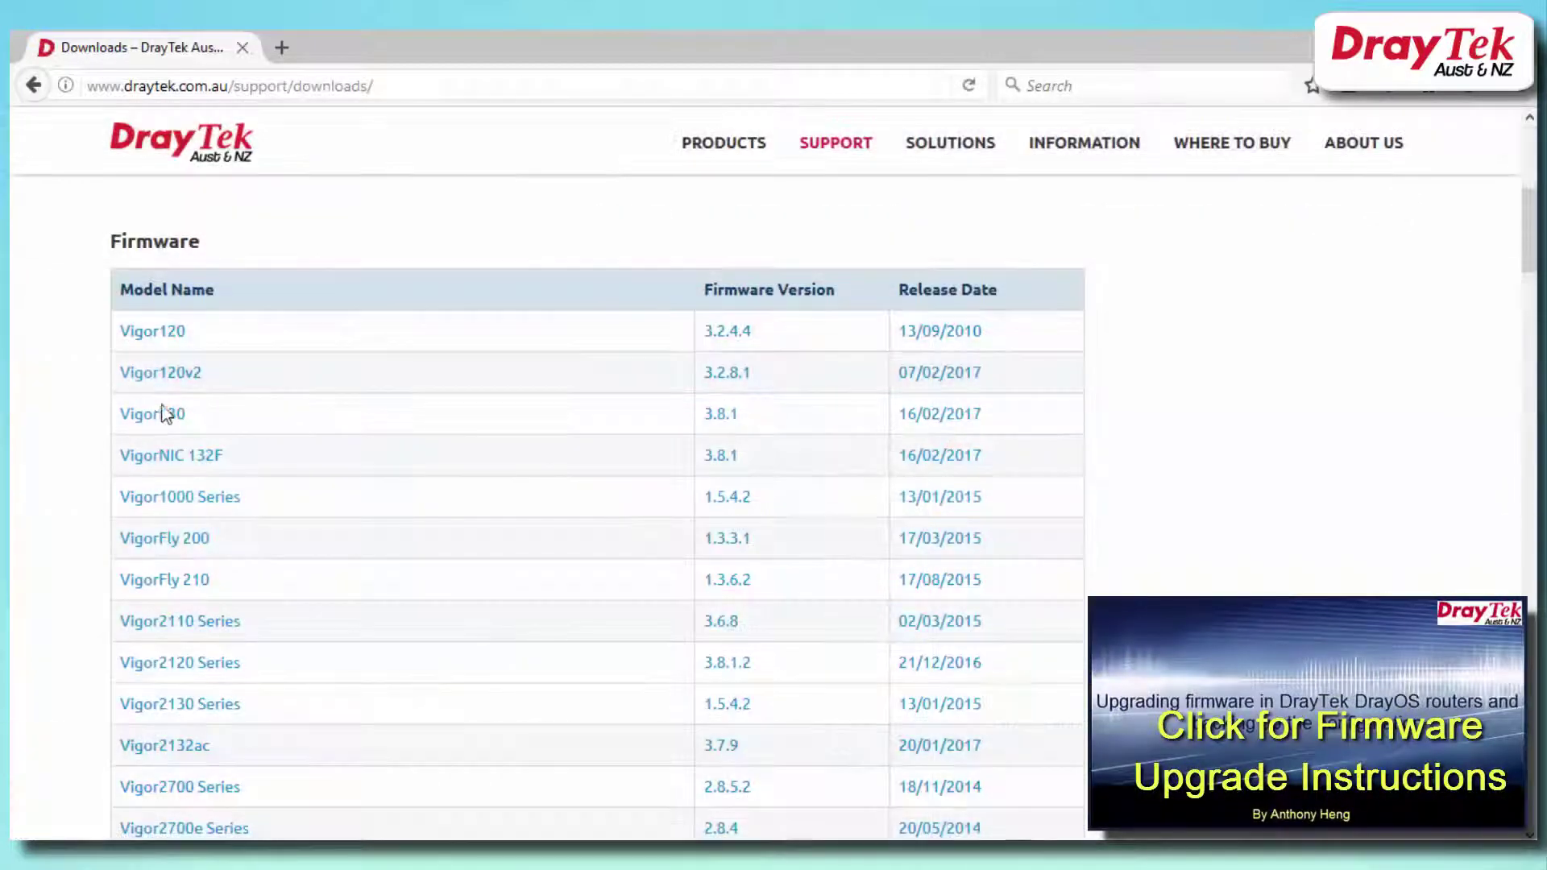
pyautogui.click(138, 420)
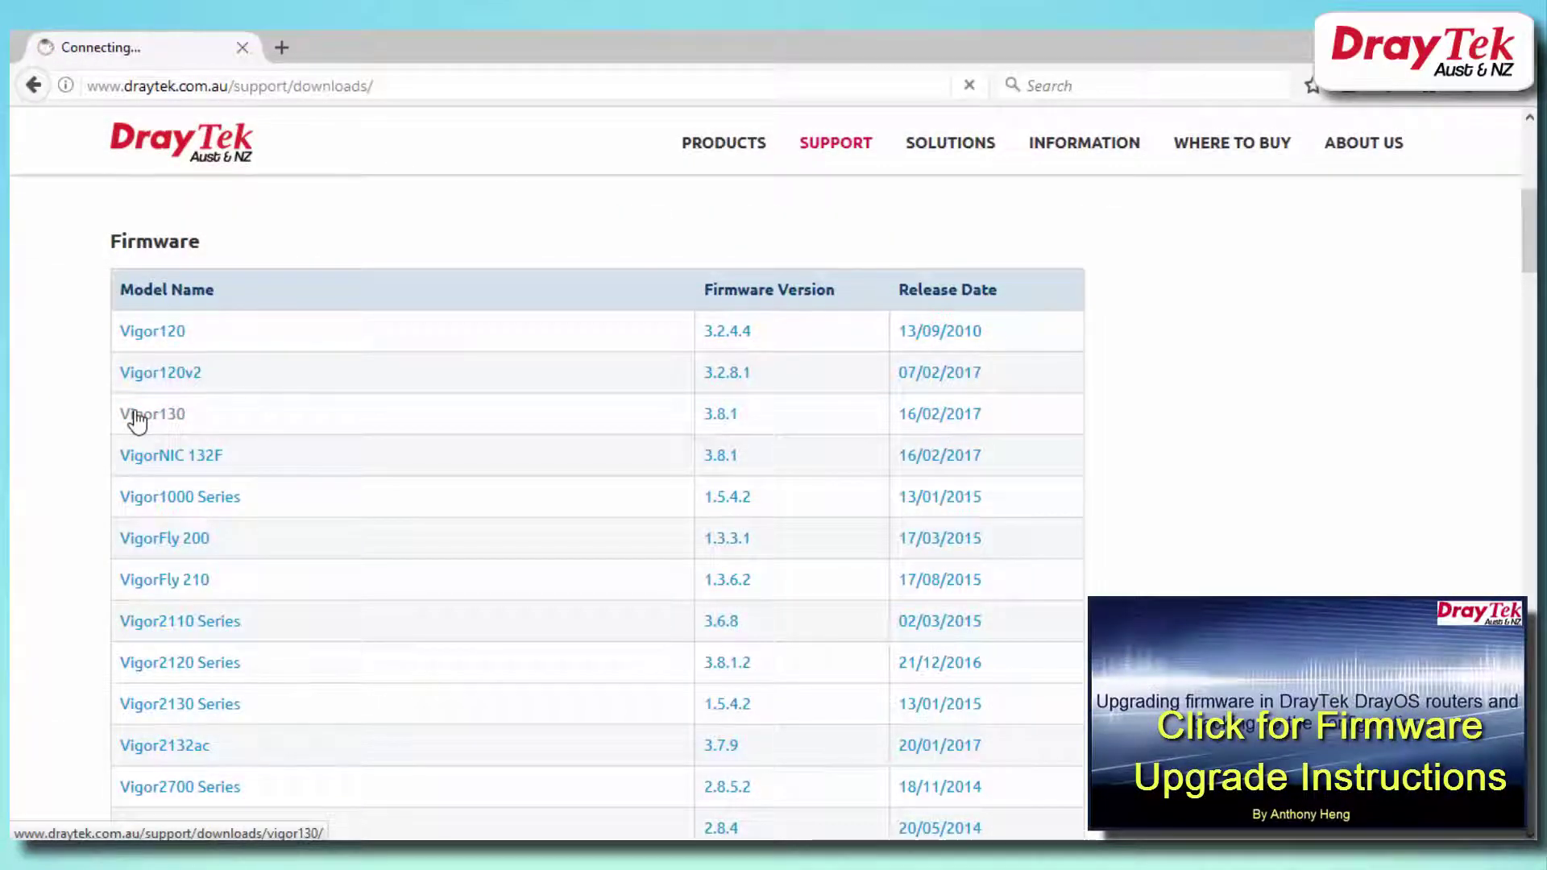
pyautogui.scroll(-5, 1018, 535)
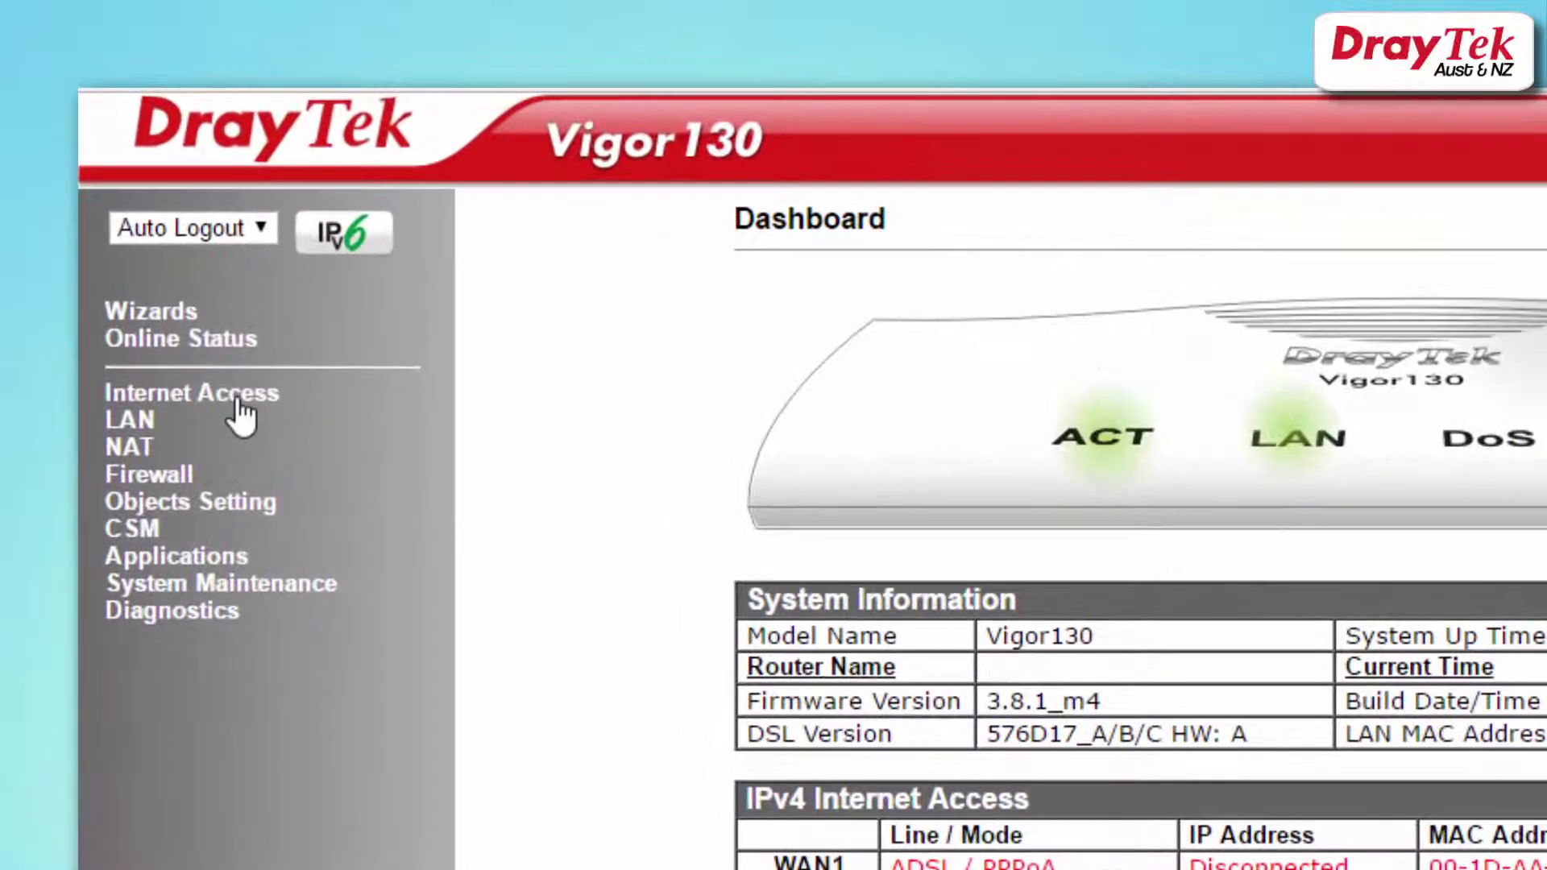
# In WAN General Setup, enable VDSL2 service VLAN tagging with tag value 2 and save
pyautogui.click(240, 397)
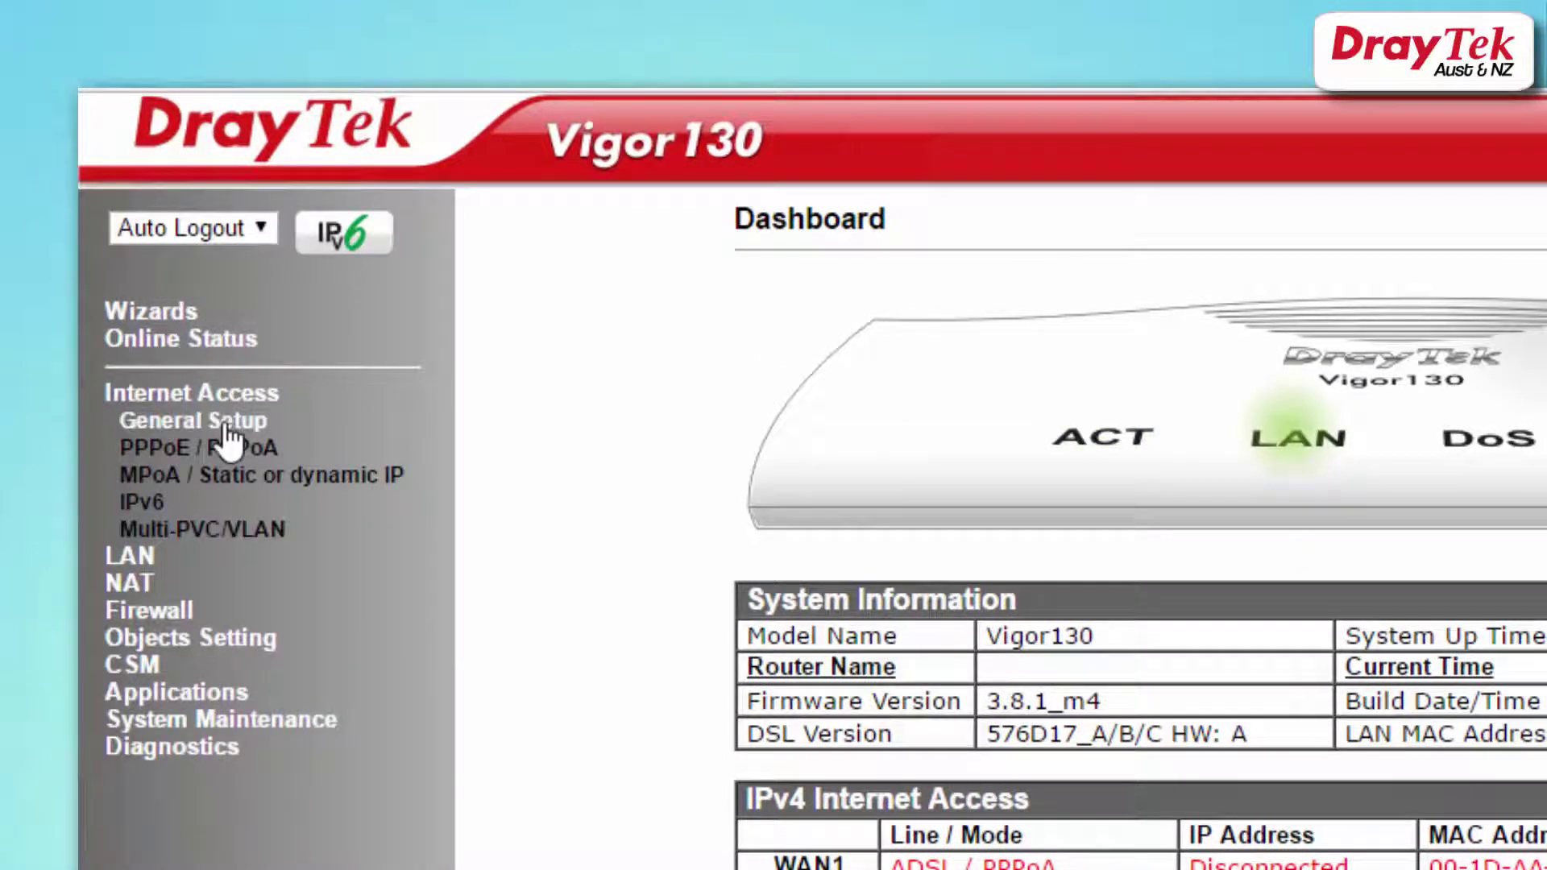
pyautogui.click(230, 435)
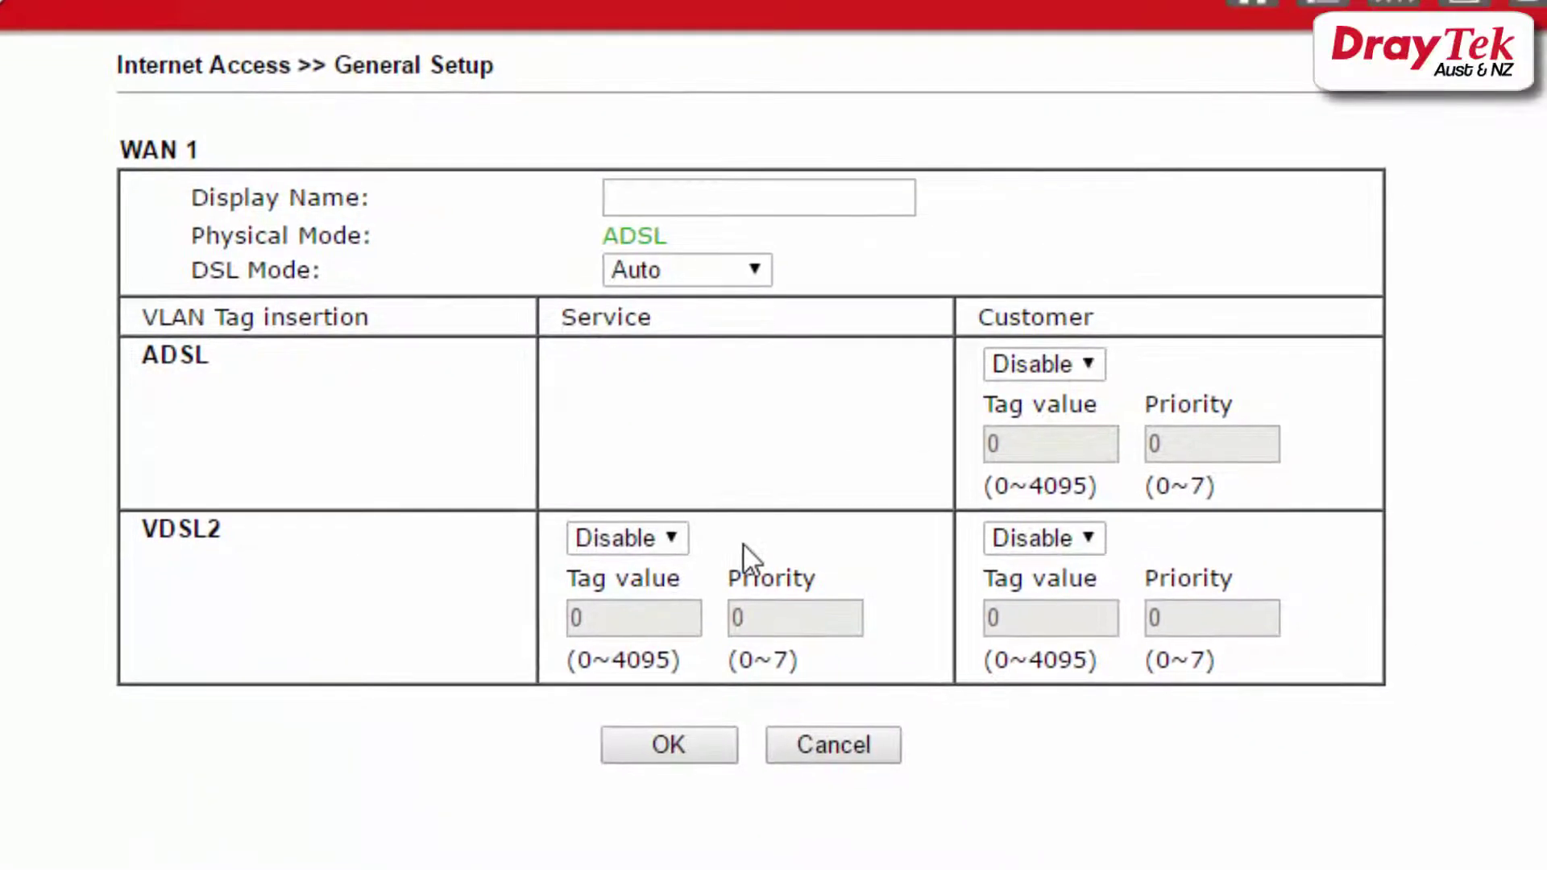
pyautogui.click(645, 538)
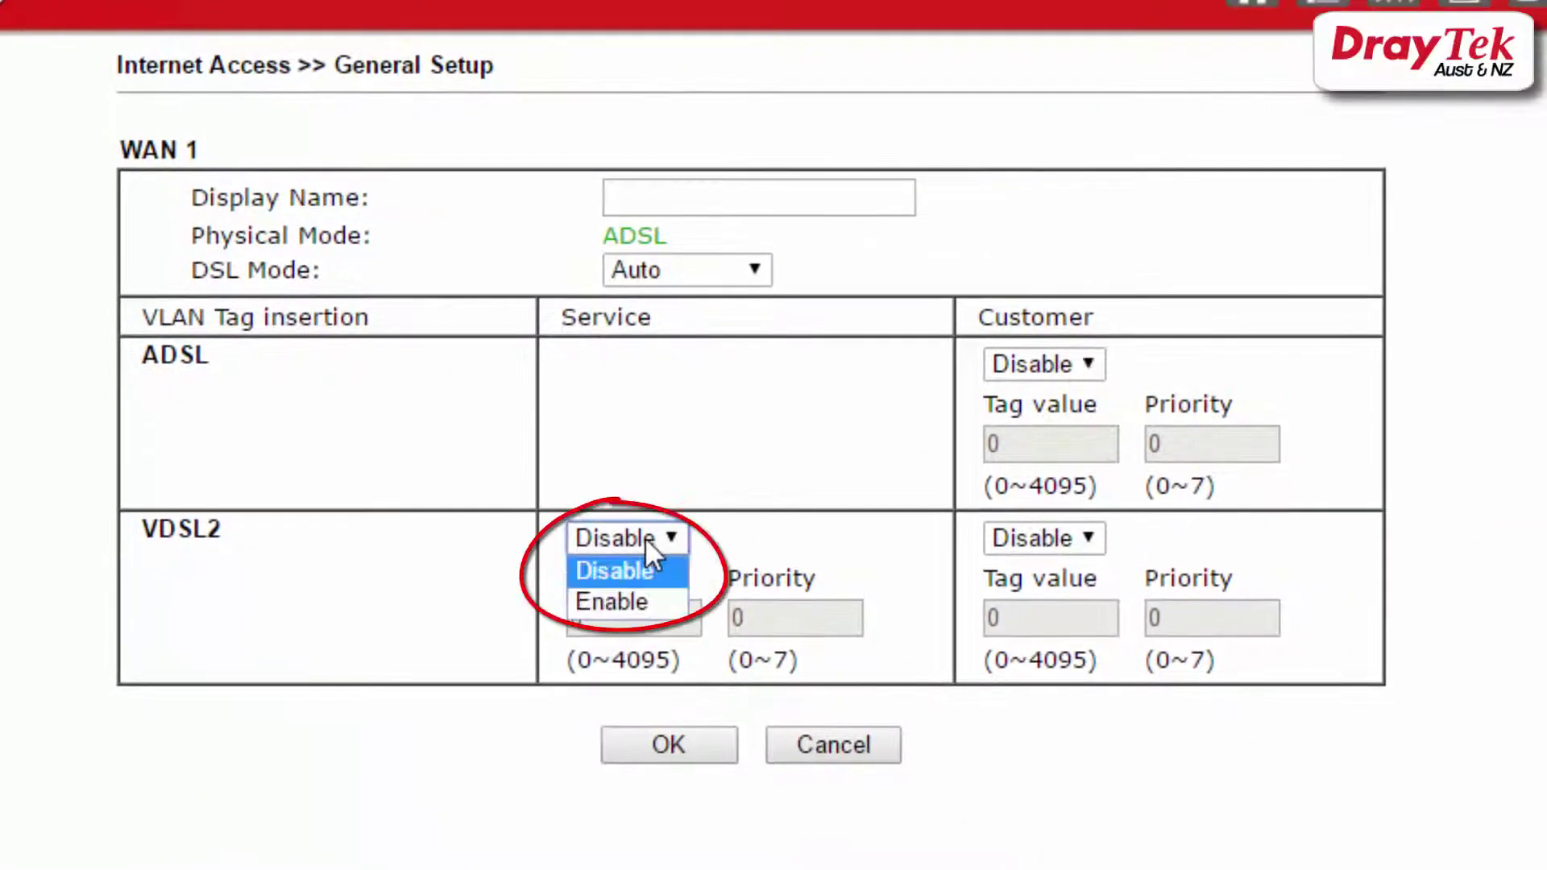
pyautogui.click(656, 600)
pyautogui.click(667, 620)
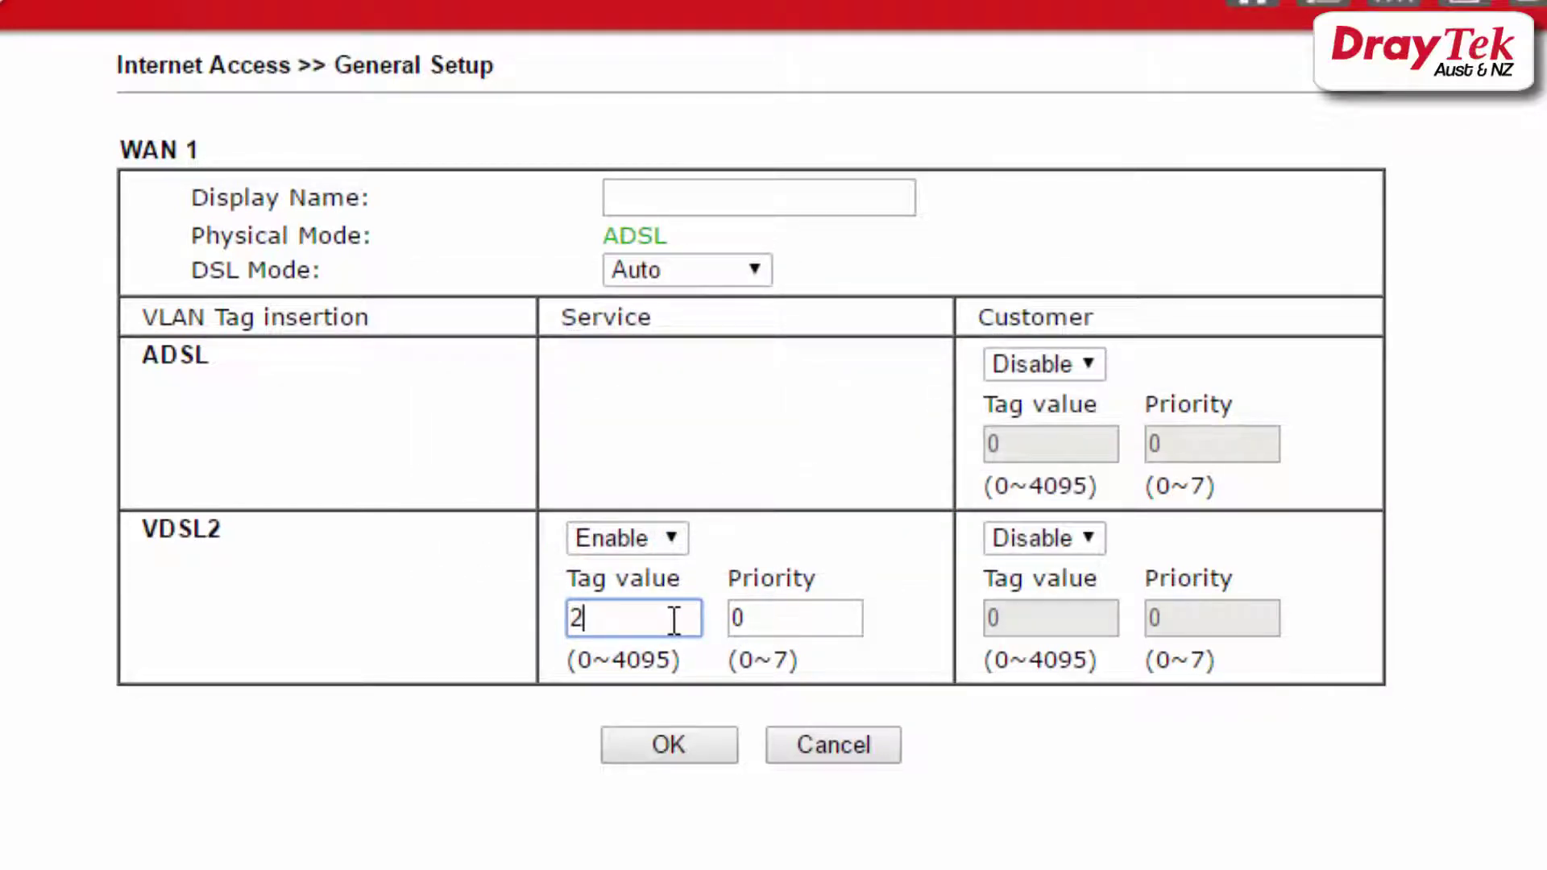
pyautogui.click(708, 749)
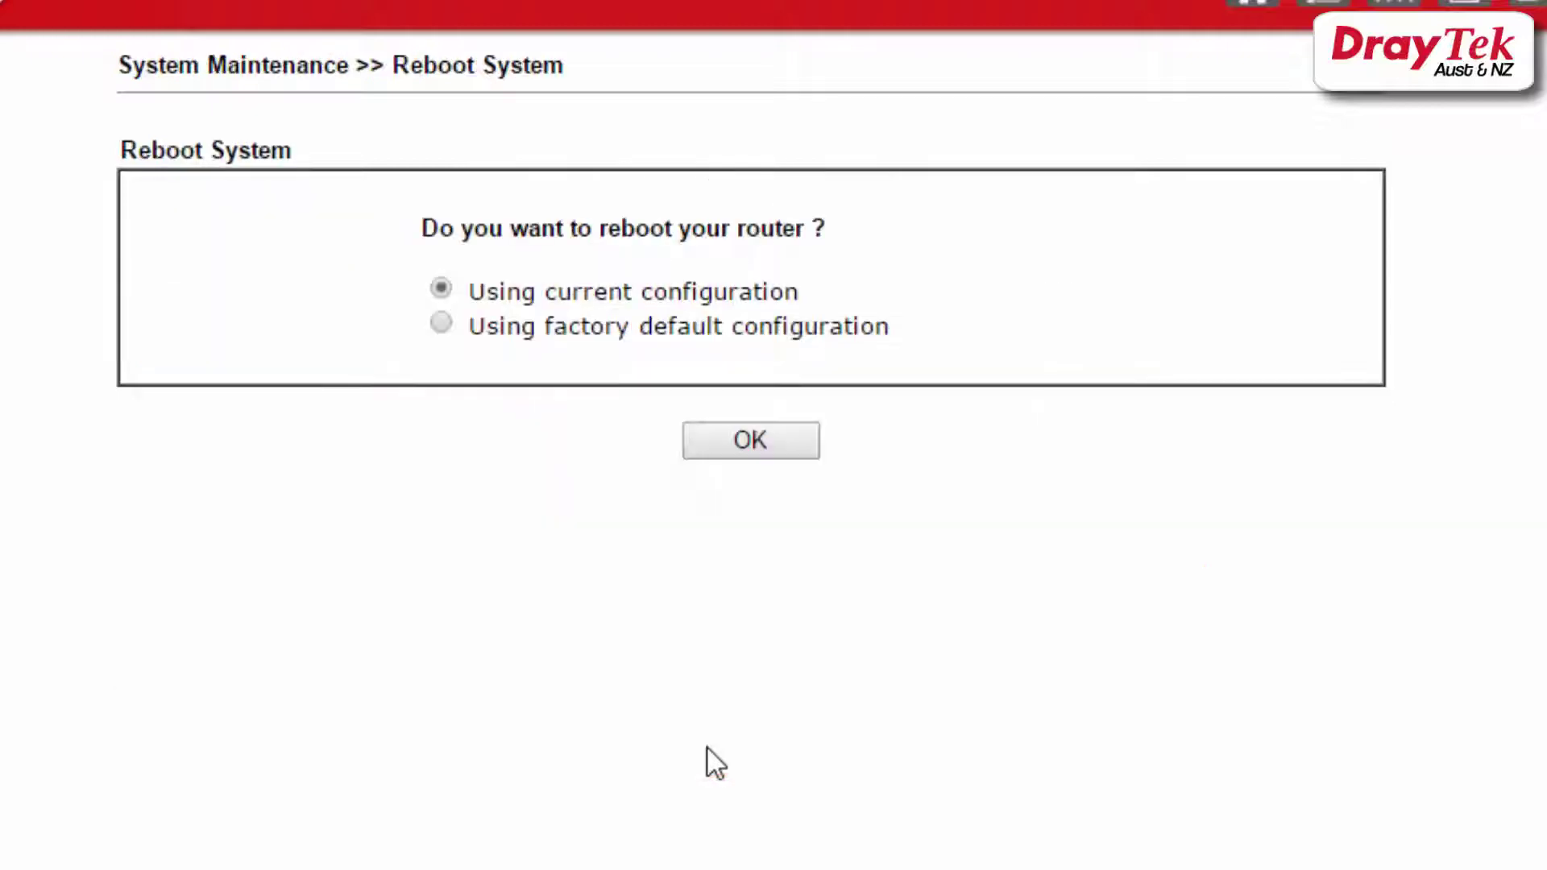
# Reboot using the current configuration, then expand the Internet Access menu
pyautogui.click(791, 446)
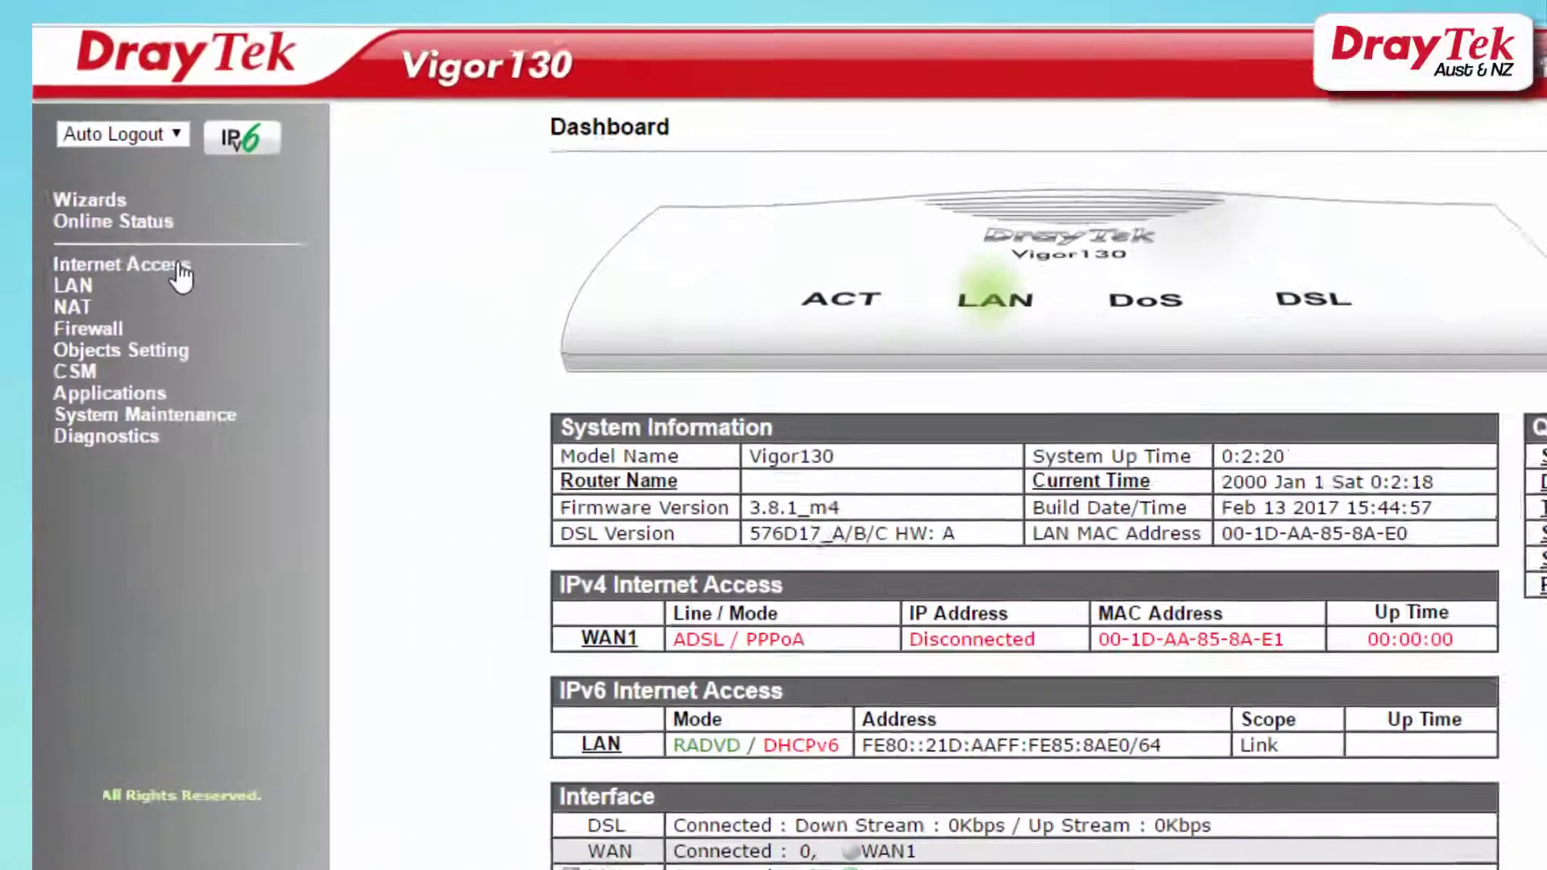
pyautogui.click(121, 256)
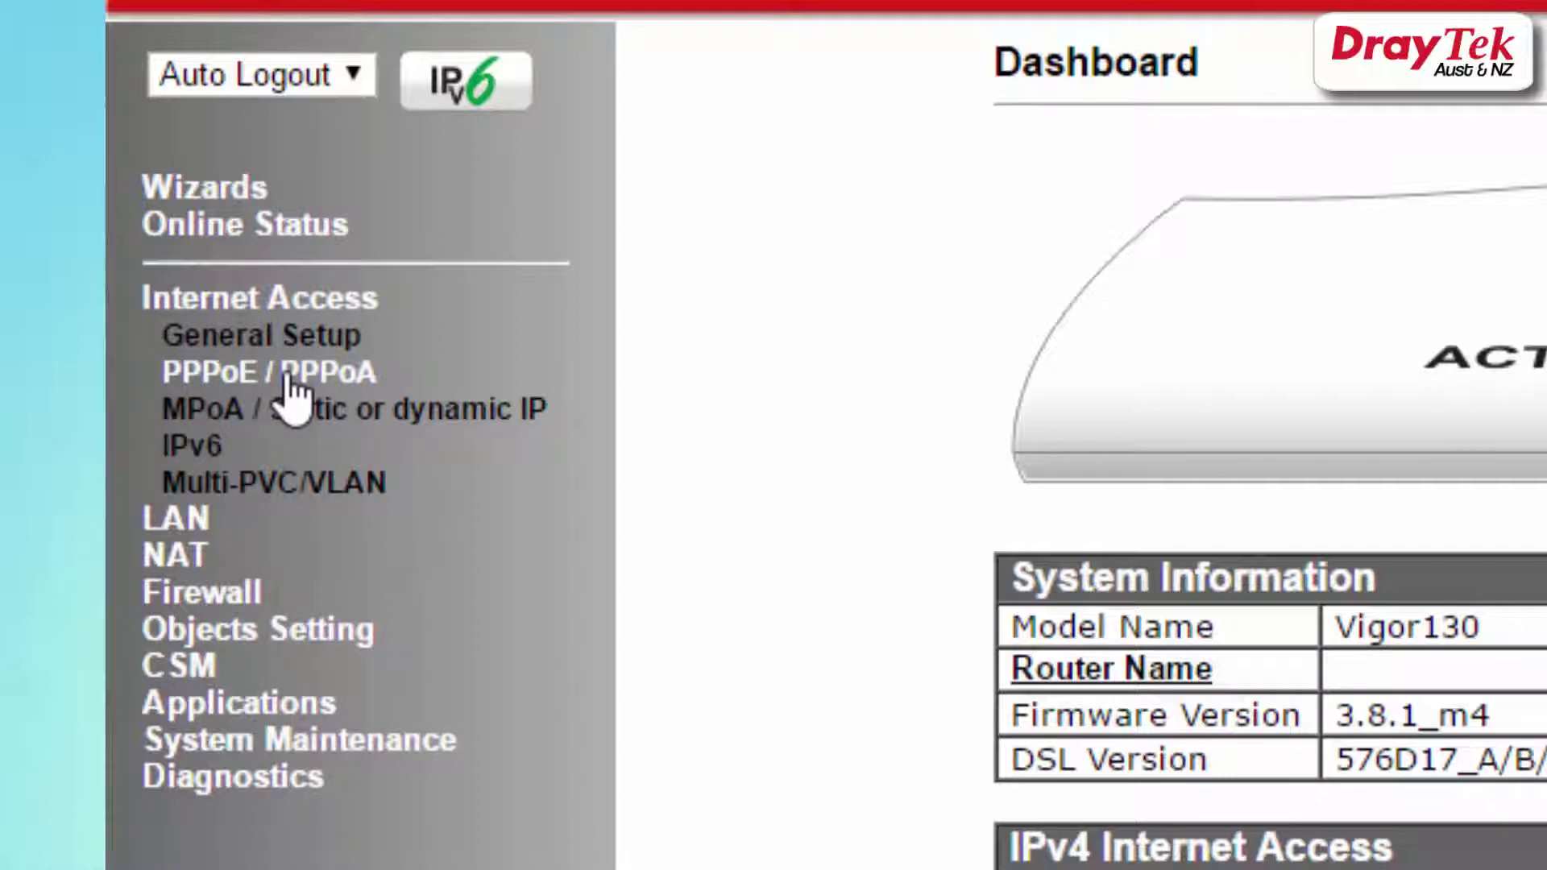
# Review the PPPoE / PPPoA and MPoA pages, ending on PPPoE / PPPoA settings
pyautogui.click(286, 375)
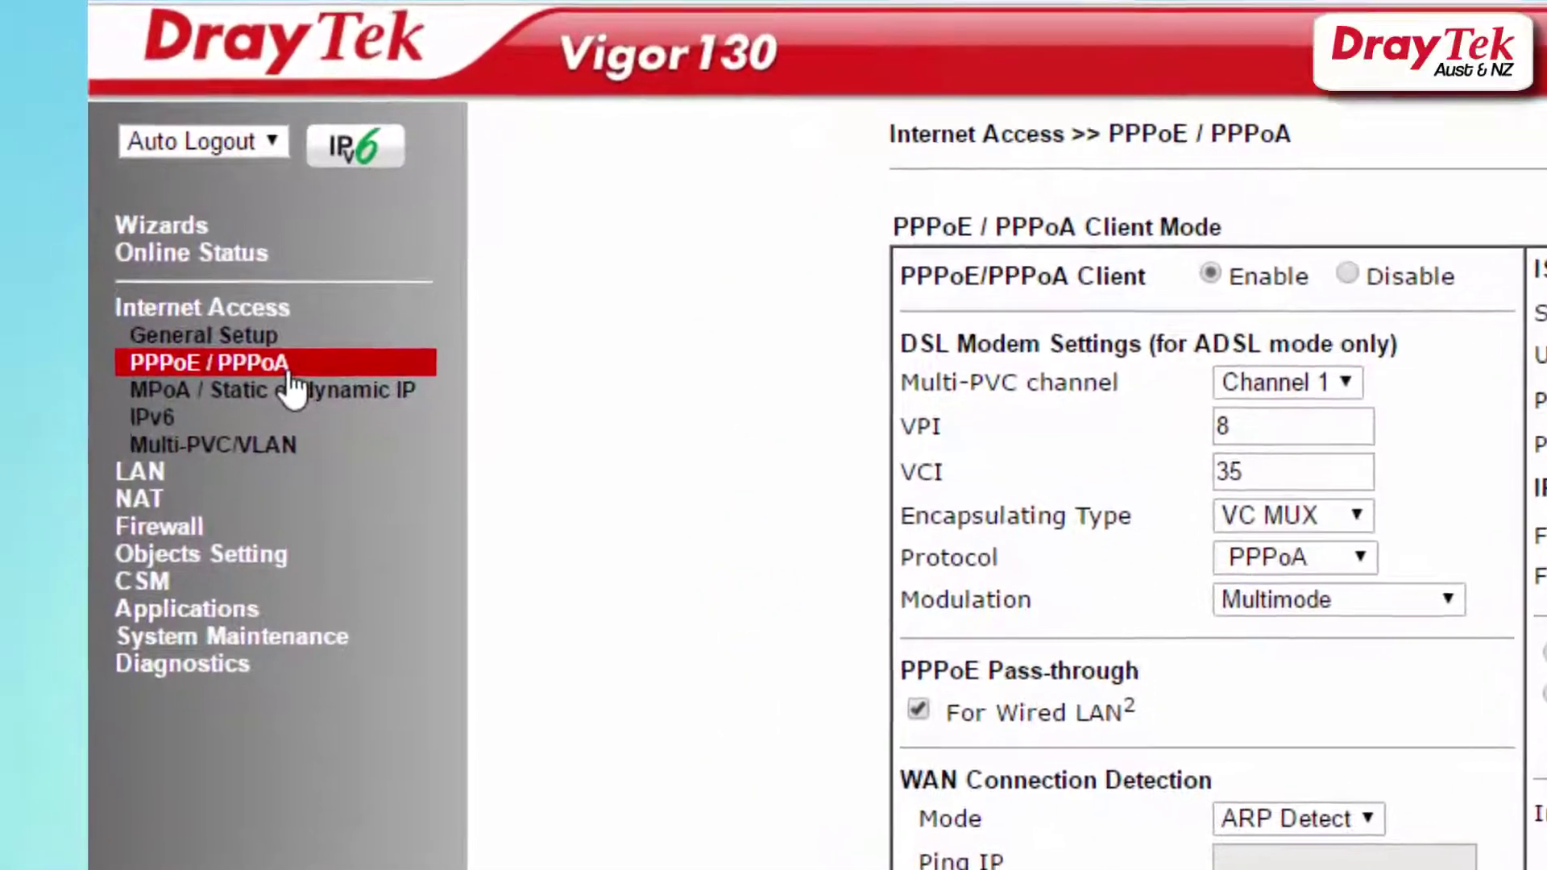
pyautogui.click(322, 392)
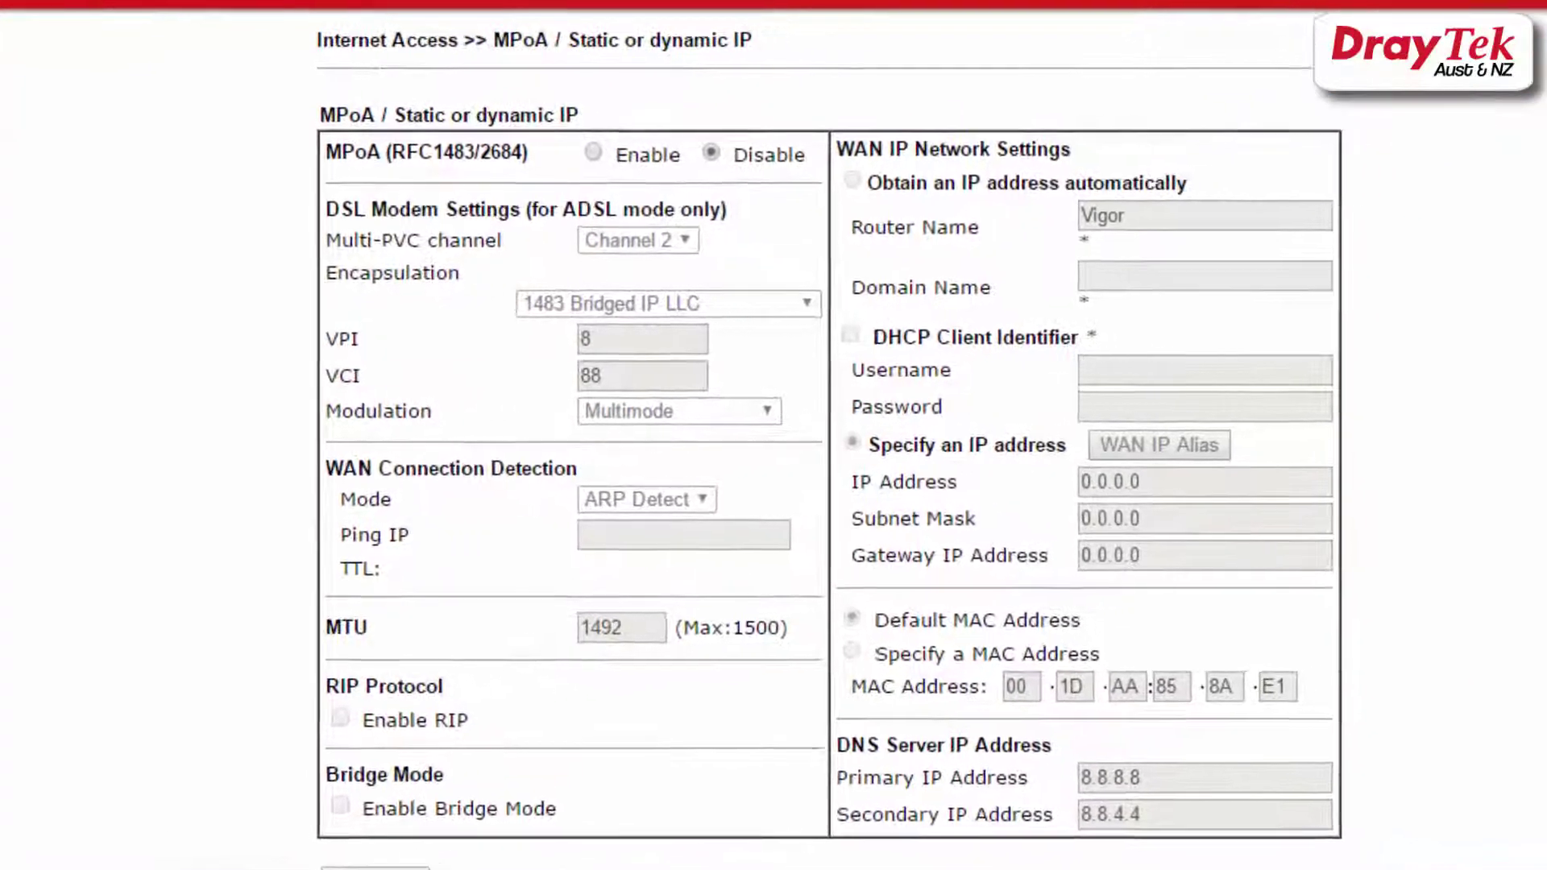
pyautogui.click(161, 242)
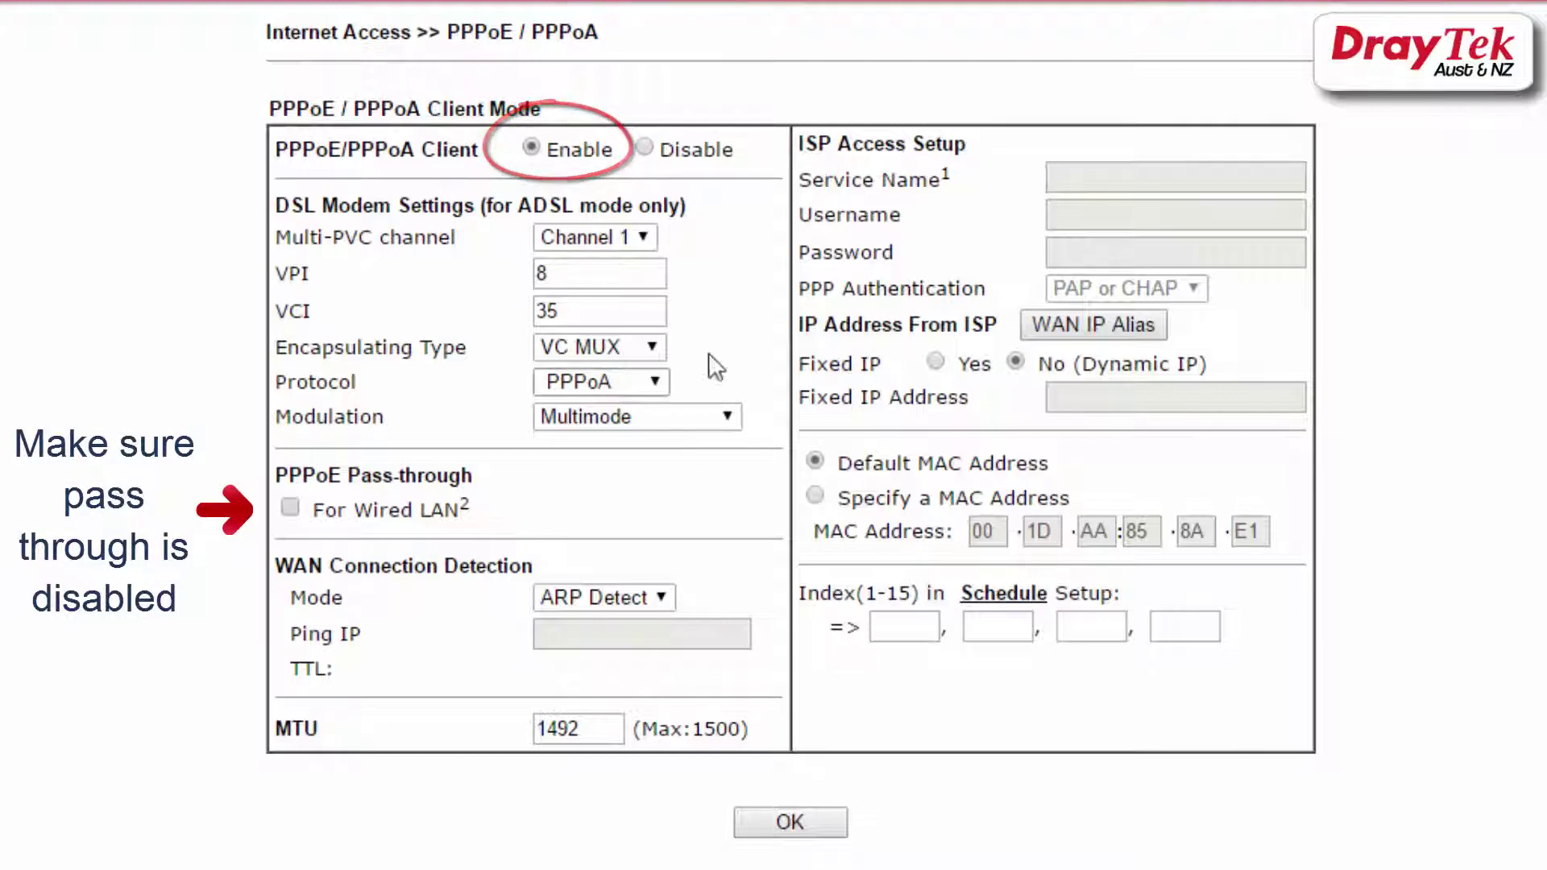
# Switch the protocol to PPPoE, enter the ISP username and password, save, and restart
pyautogui.click(601, 382)
pyautogui.click(675, 435)
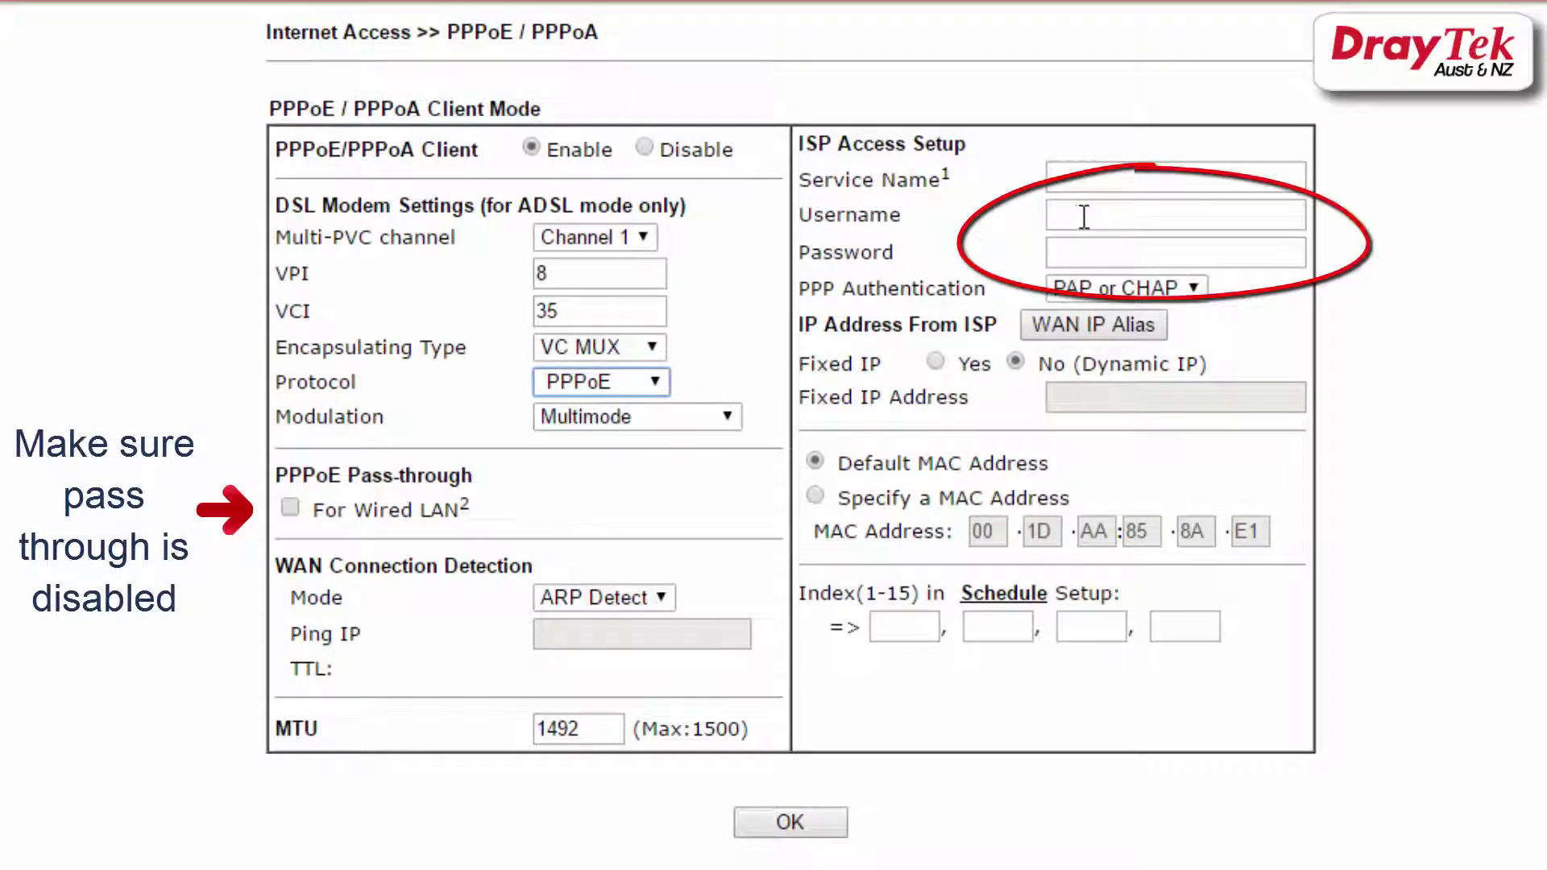
pyautogui.click(1084, 215)
pyautogui.write('vigor')
pyautogui.press('Tab')
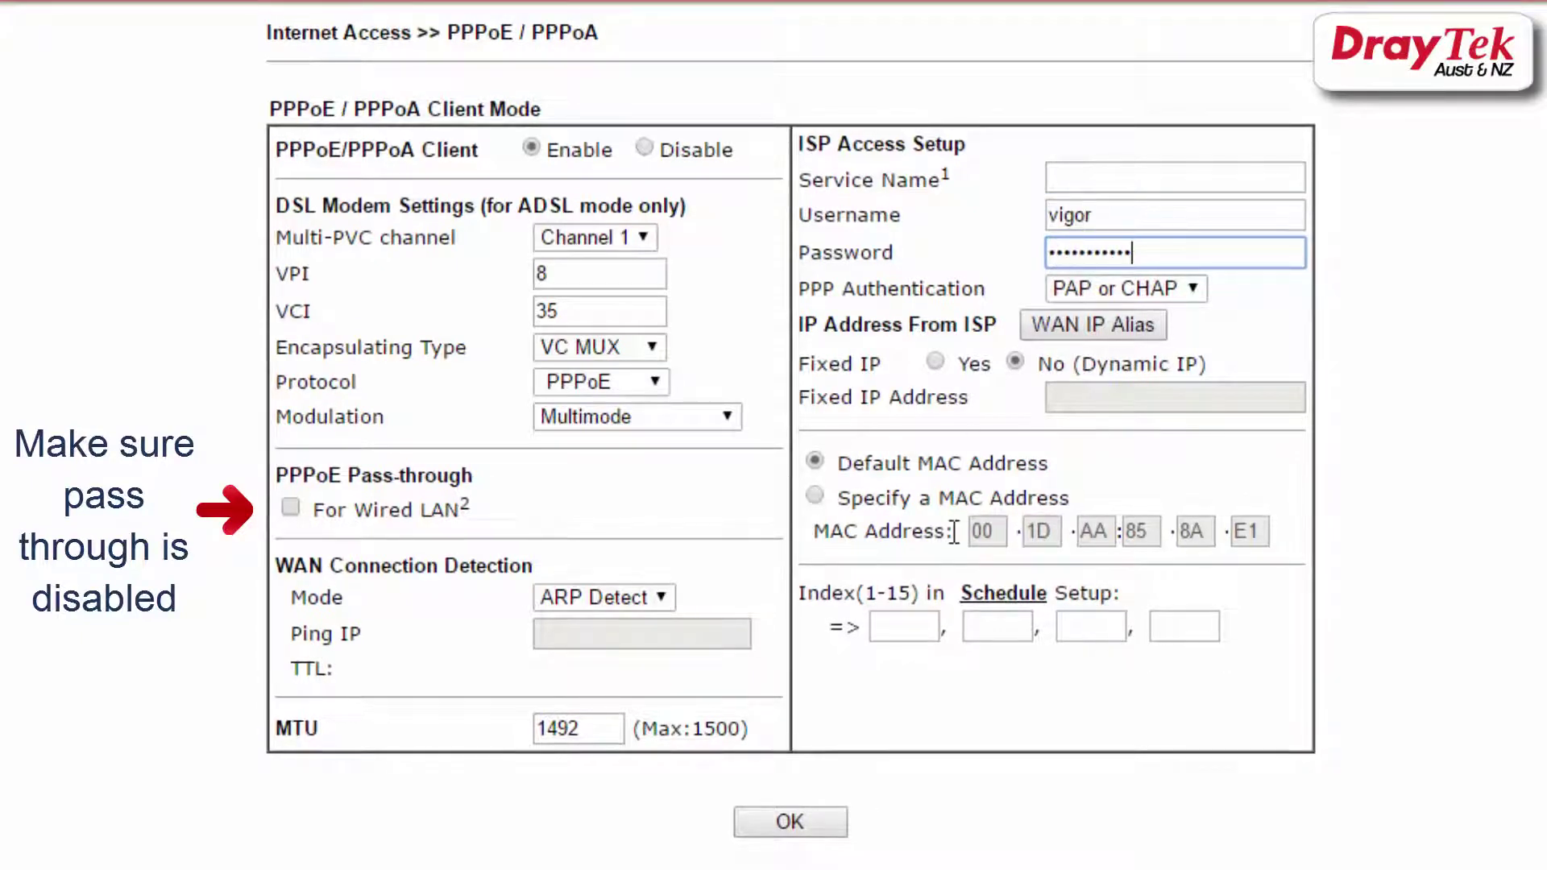
pyautogui.click(789, 830)
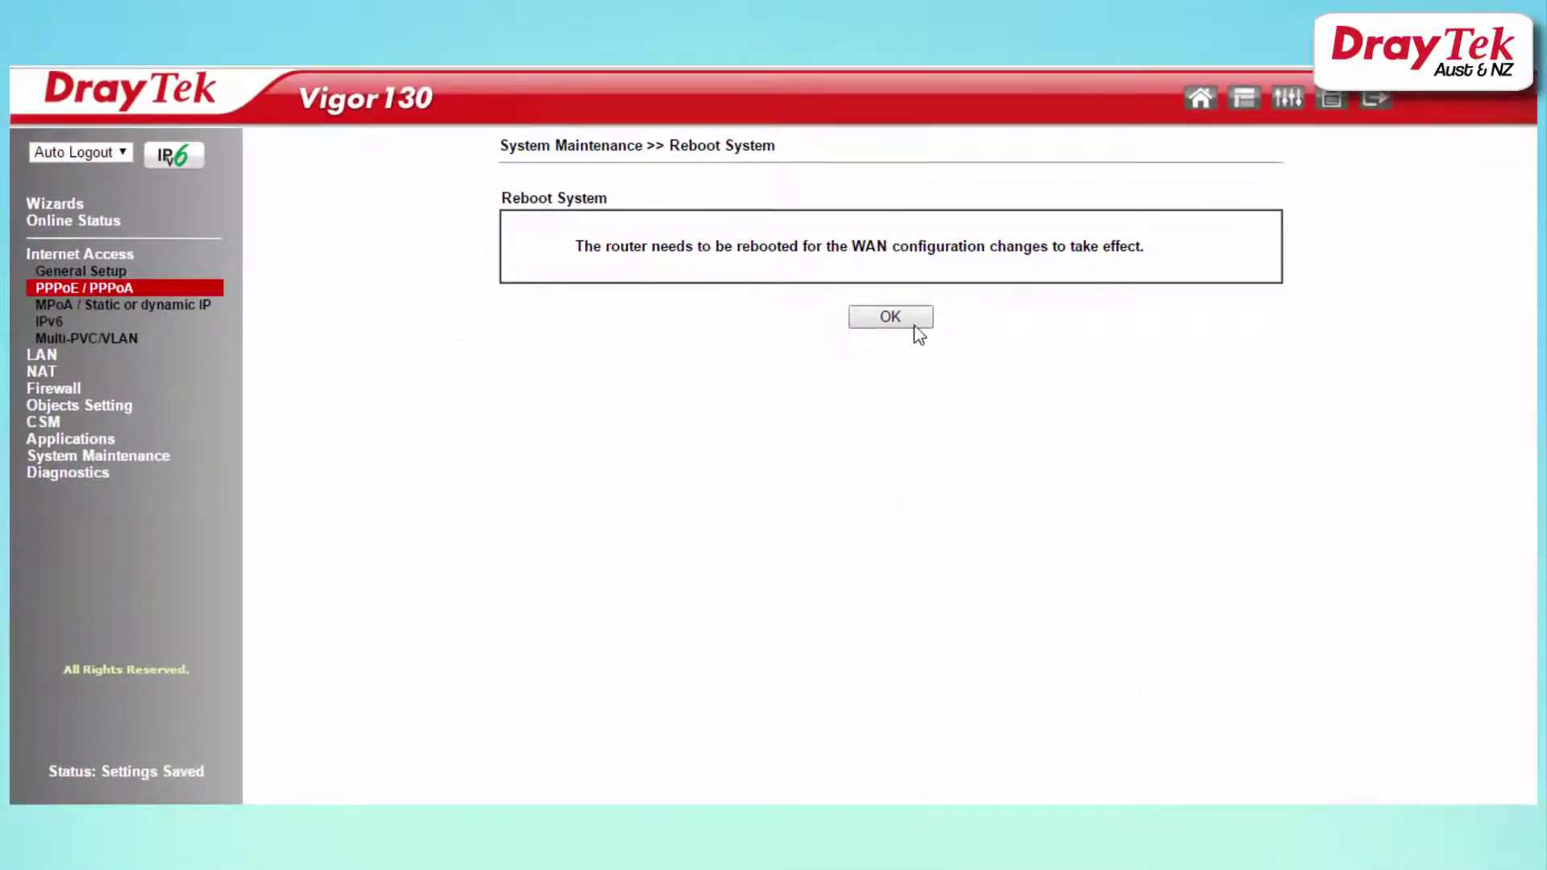
pyautogui.click(917, 320)
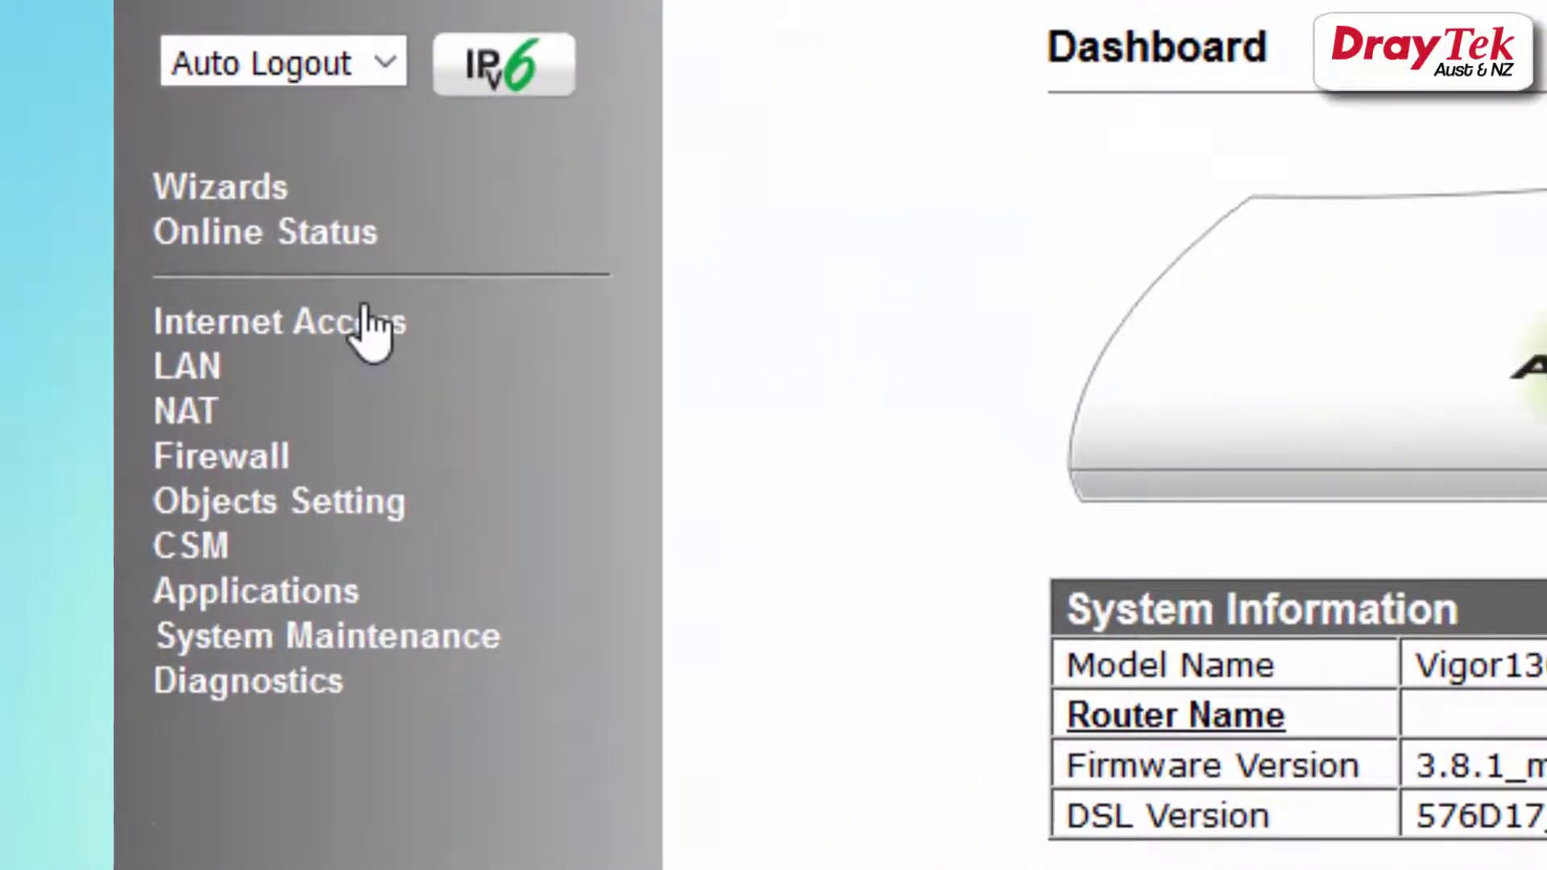
# Enable MPoA to obtain an IP automatically with the DHCP client identifier turned on
pyautogui.click(369, 326)
pyautogui.click(484, 465)
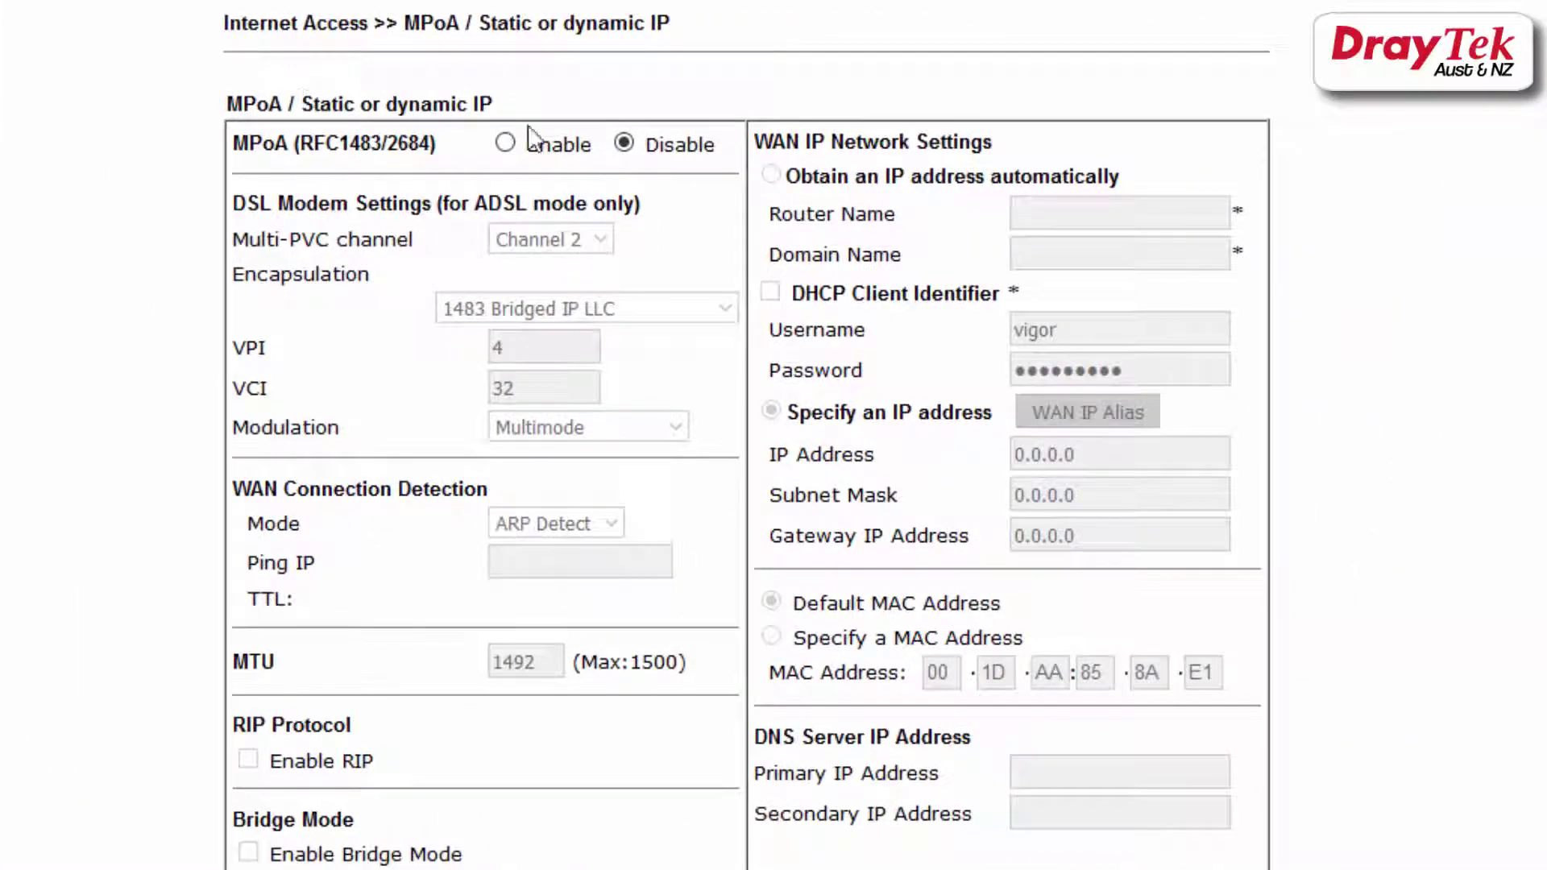
pyautogui.click(504, 146)
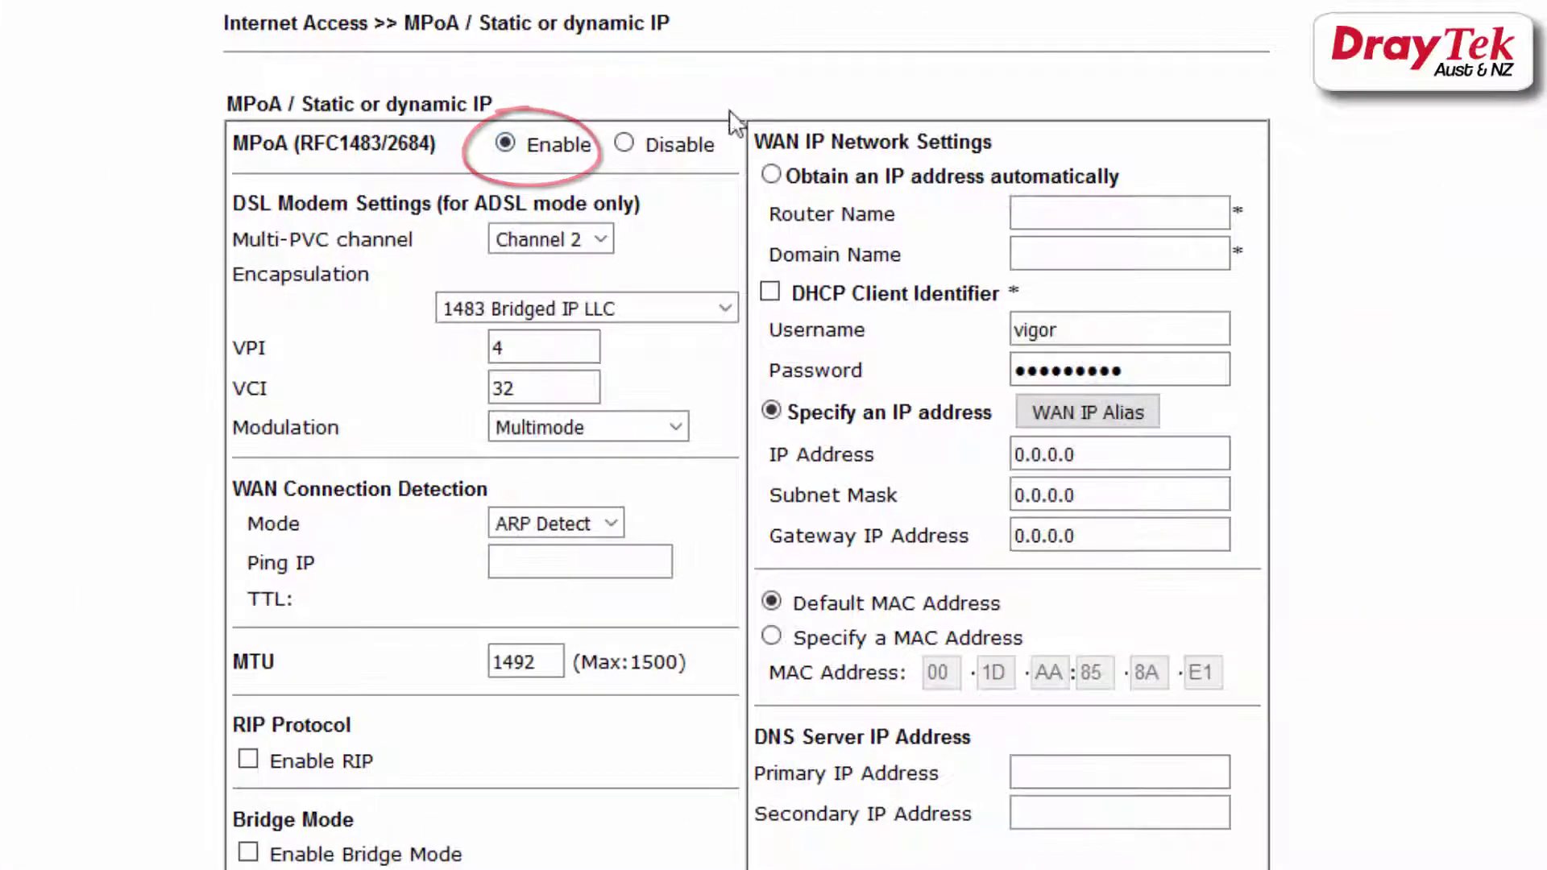
pyautogui.click(770, 175)
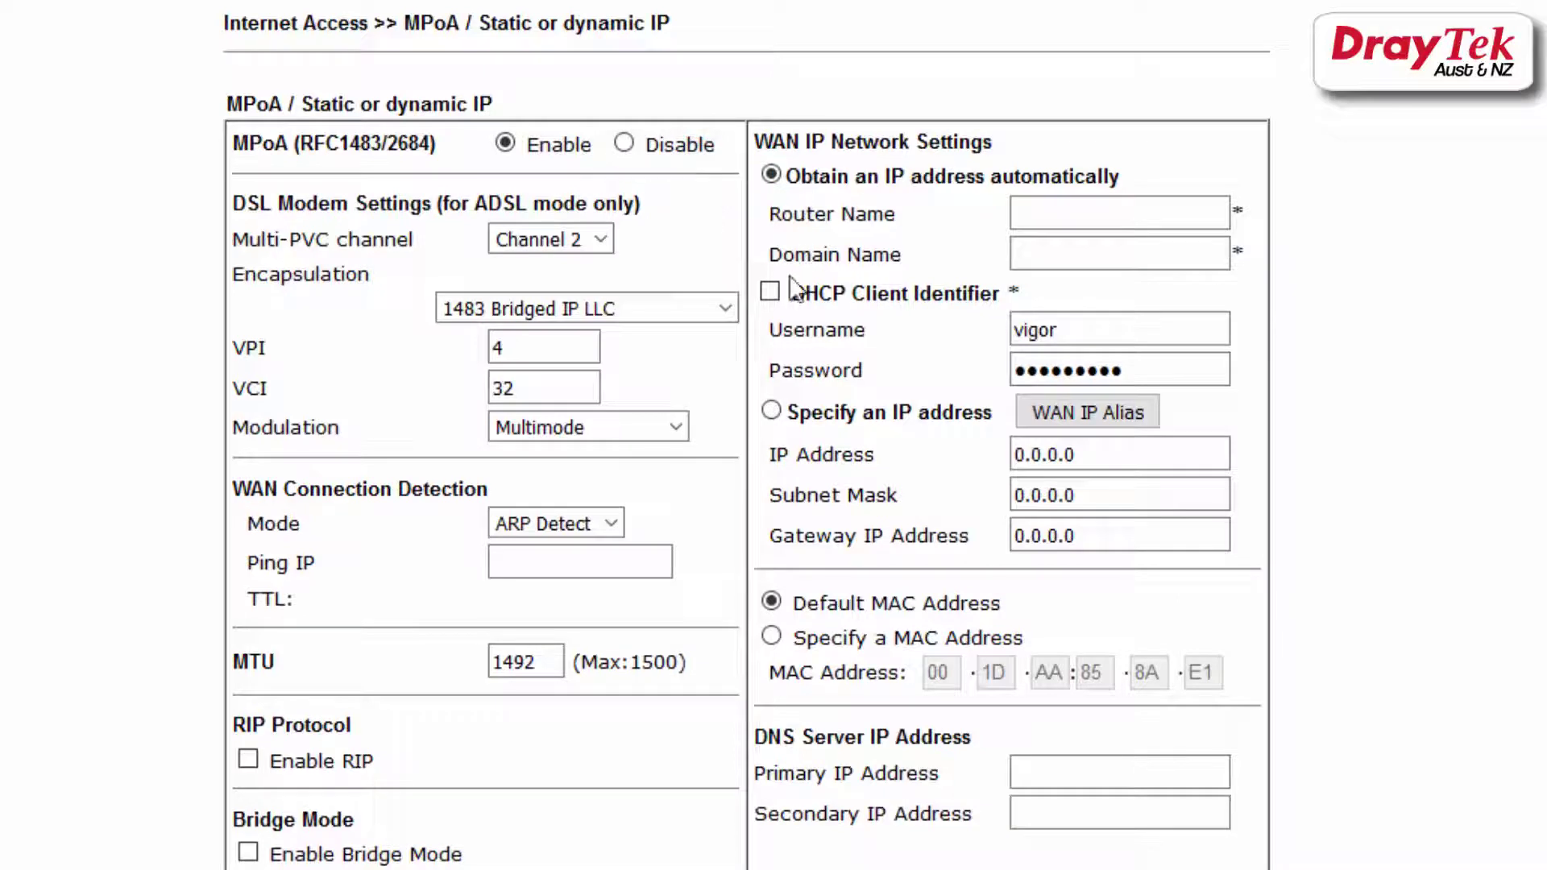
pyautogui.click(770, 290)
# Replace the identifier username and password, save MPoA, and view physical connection status
pyautogui.doubleClick(1173, 375)
pyautogui.press('BackSpace')
pyautogui.click(1079, 333)
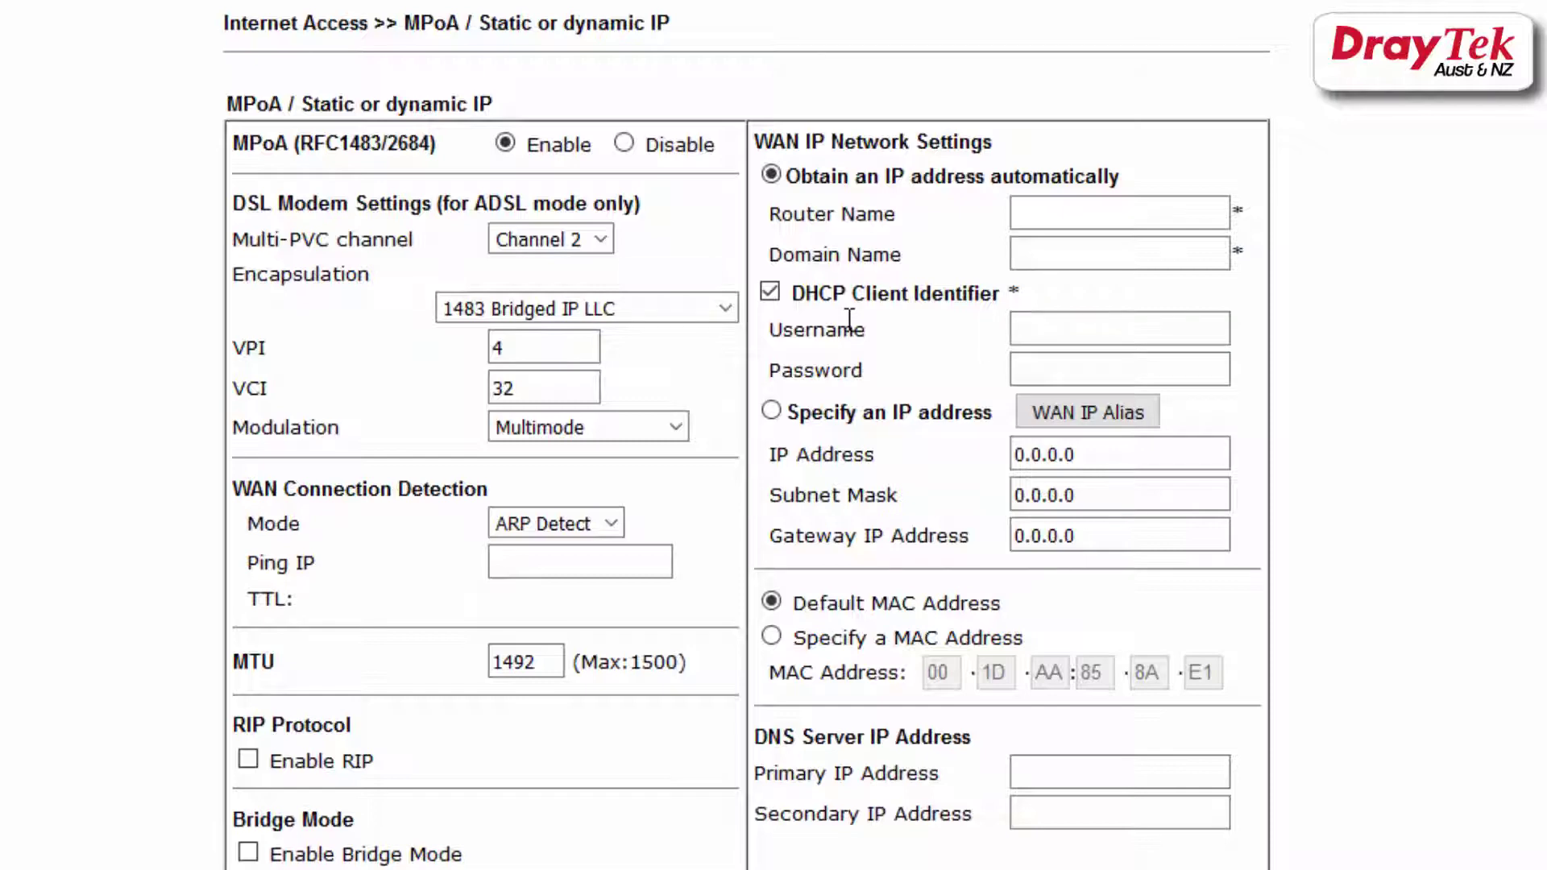
pyautogui.write('draytek')
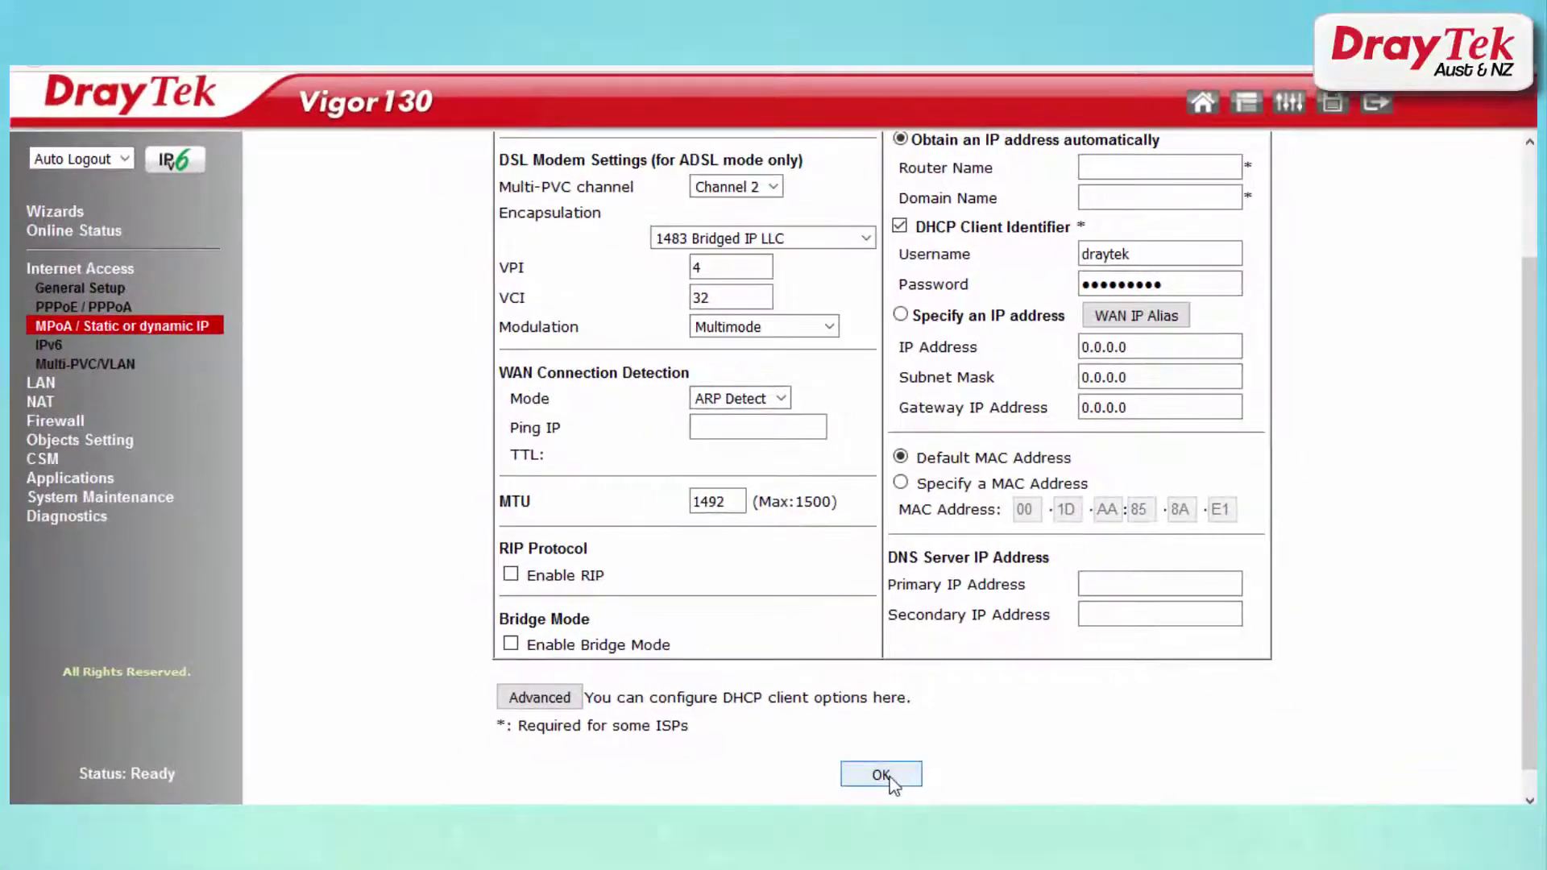
pyautogui.click(890, 776)
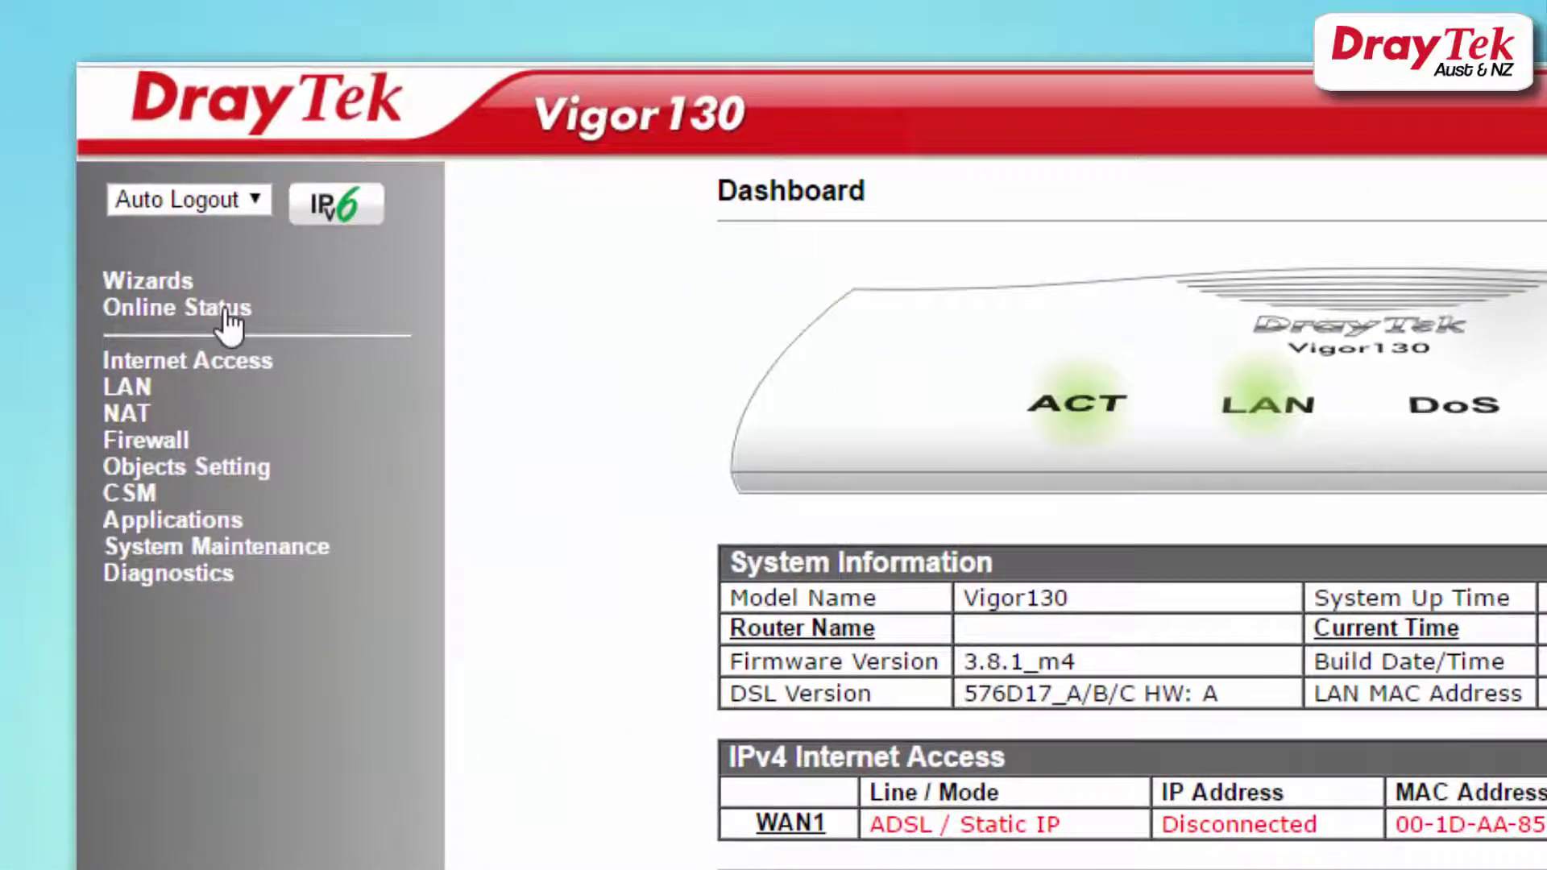
pyautogui.click(229, 316)
pyautogui.click(250, 338)
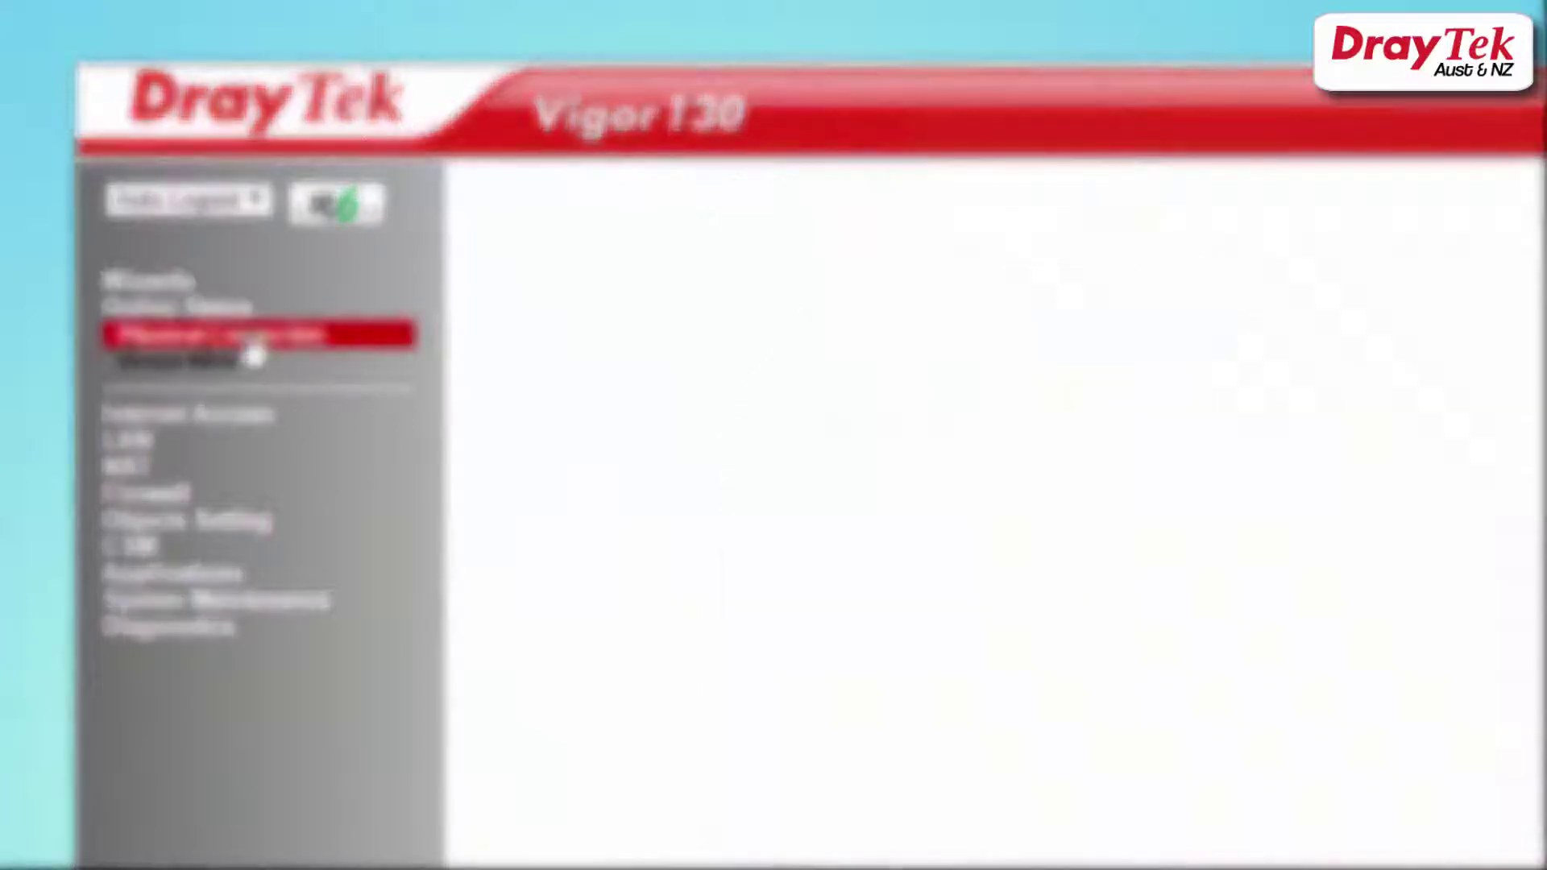